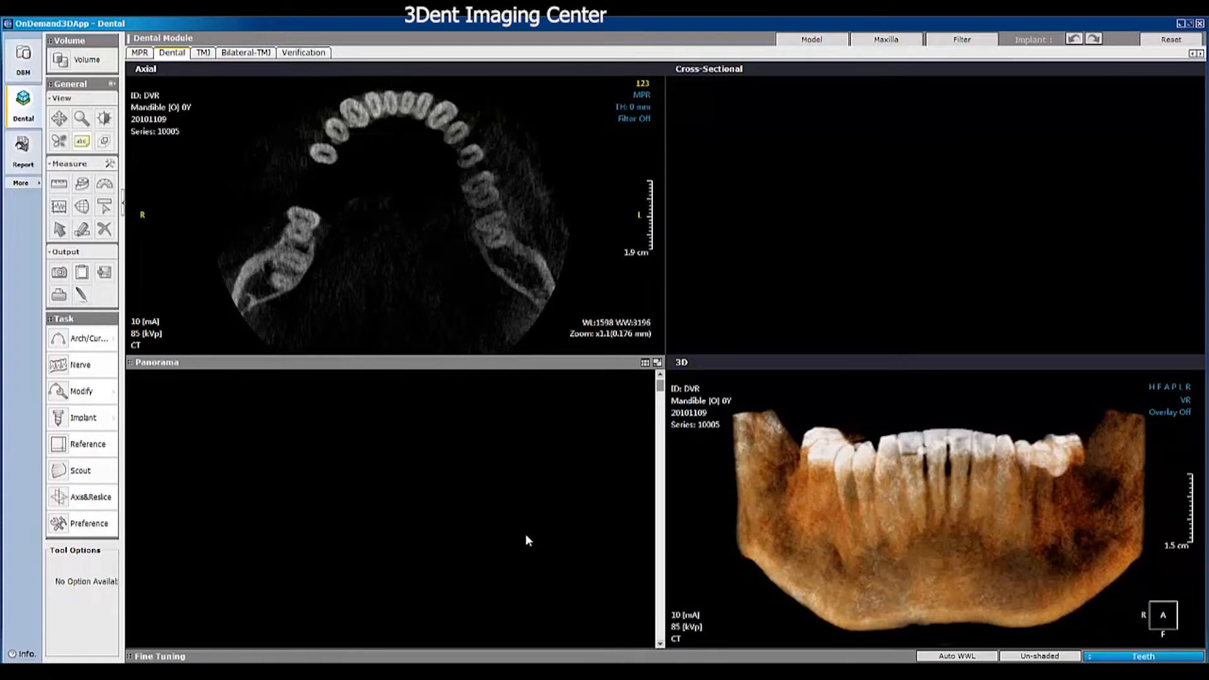
# Step: Draw a dental arch manually with Arch/Curve on the Axial view, following the mandible from its right posterior end to the left
pyautogui.click(207, 339)
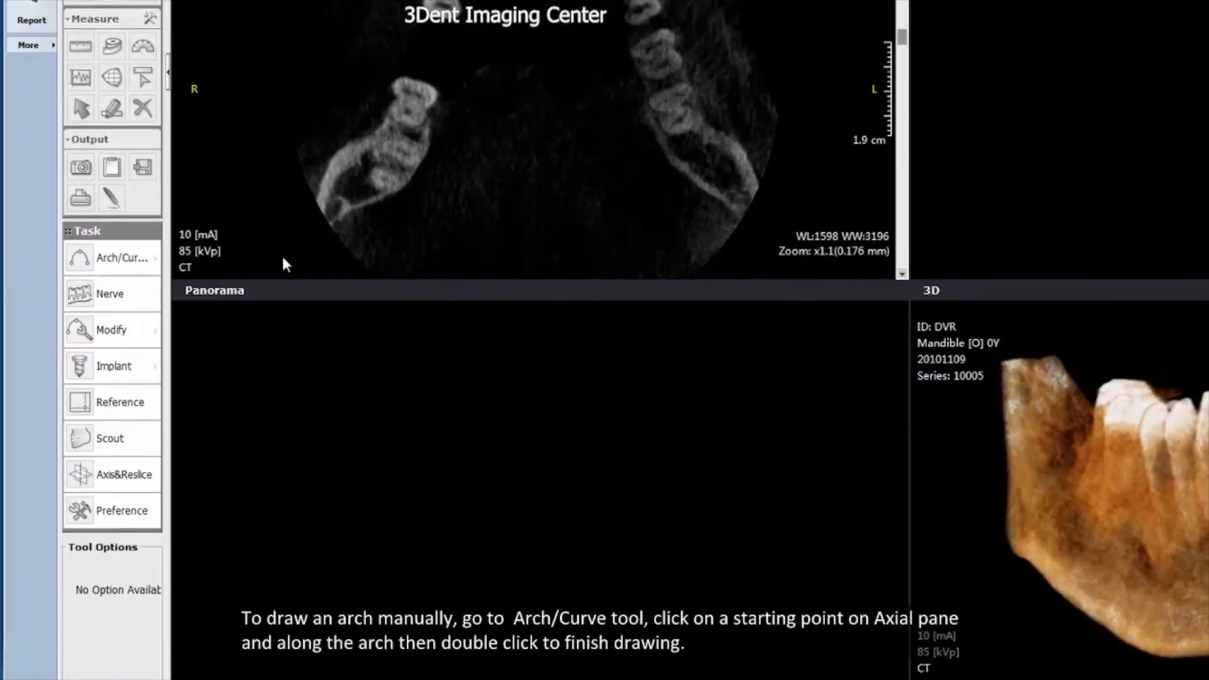
pyautogui.click(154, 259)
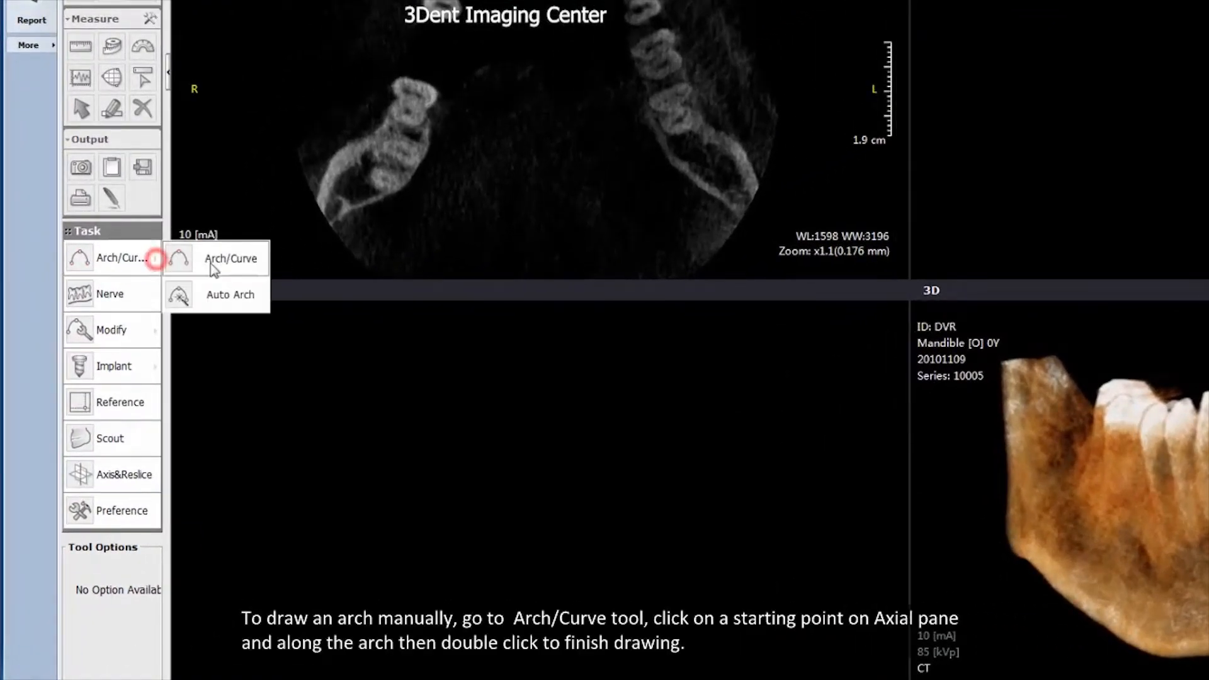
pyautogui.click(213, 265)
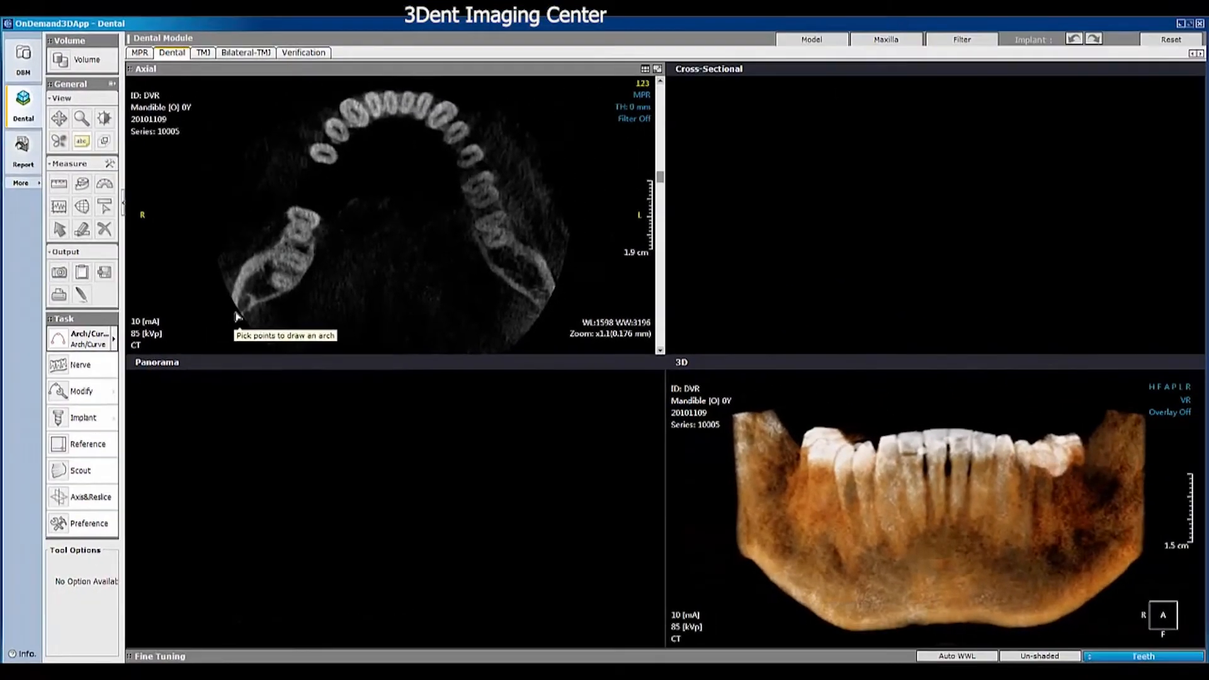
pyautogui.click(321, 223)
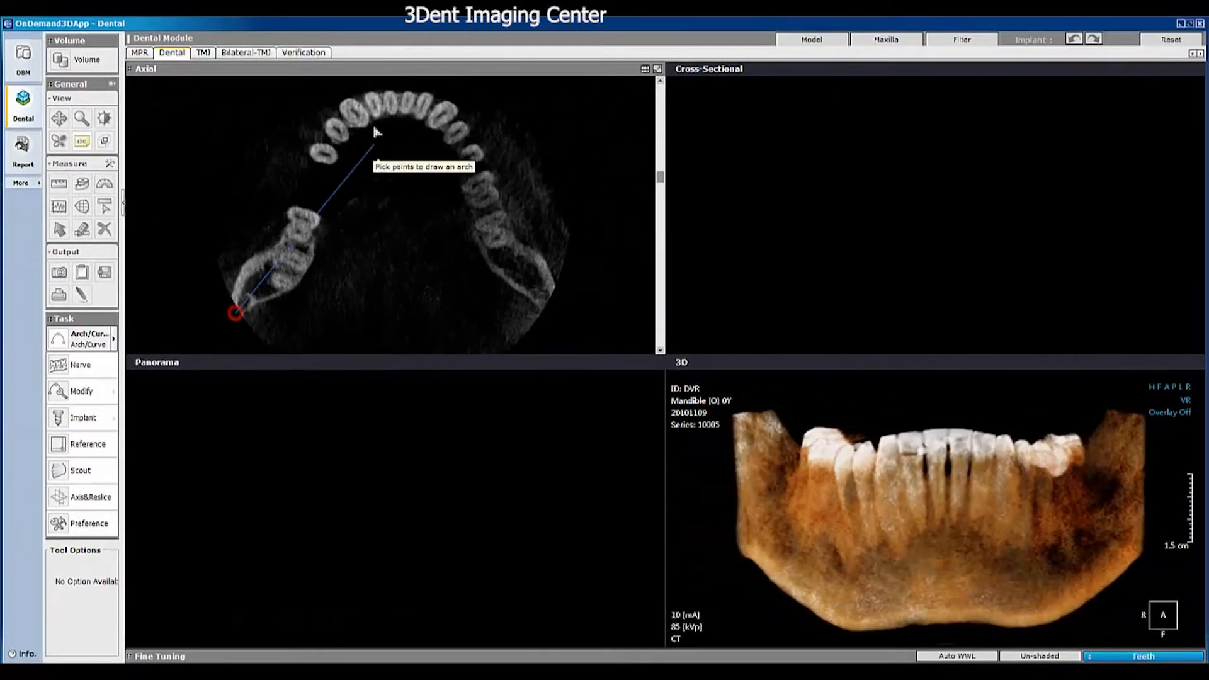
pyautogui.click(390, 99)
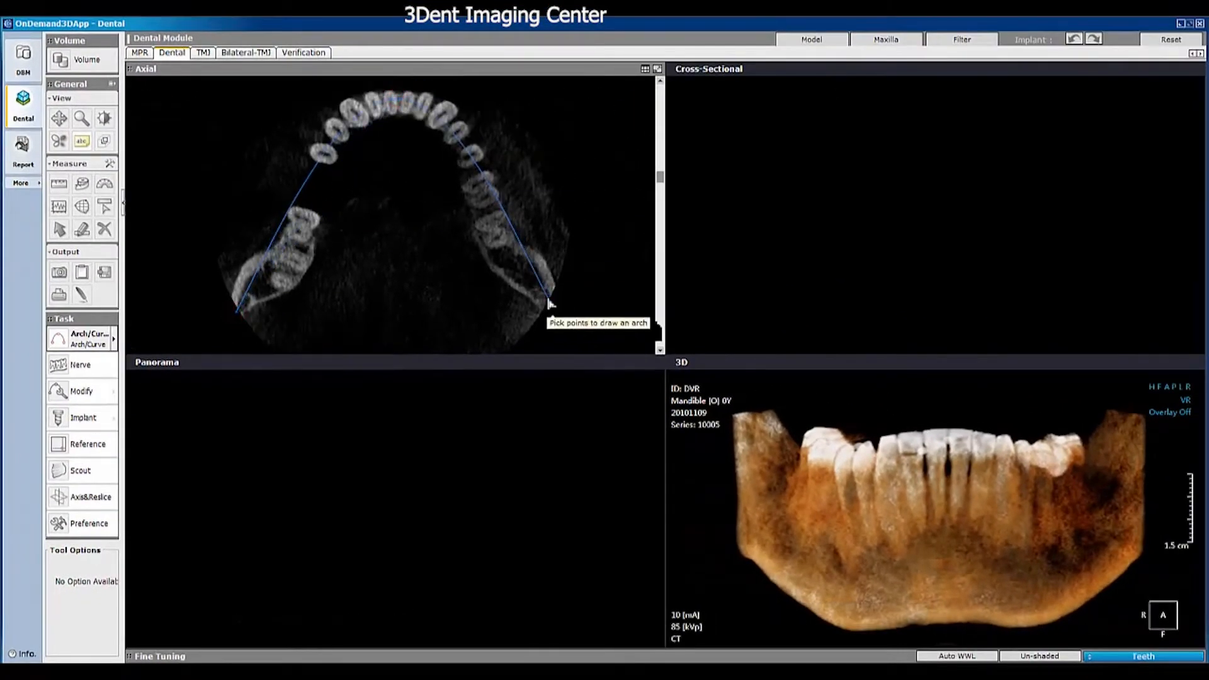
pyautogui.click(549, 303)
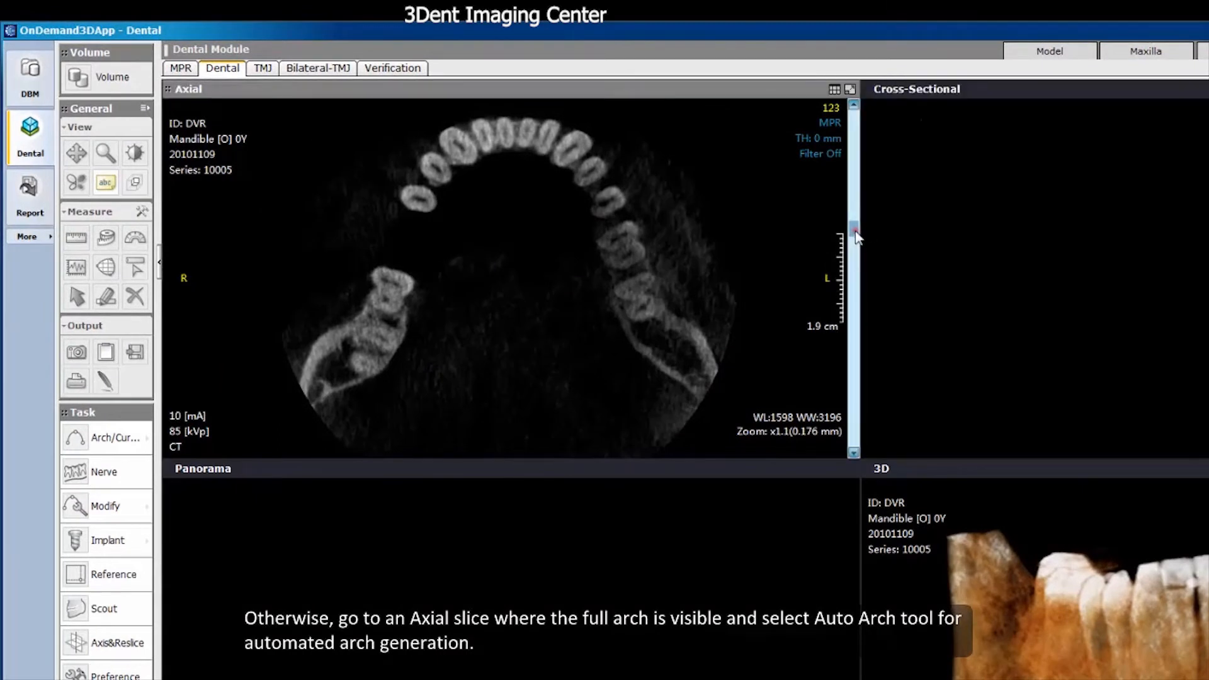
# Step: Generate the dental arch automatically with Auto Arch on axial slice 108 and browse through the resulting cross-sections
pyautogui.moveTo(854, 229); pyautogui.dragTo(855, 223)
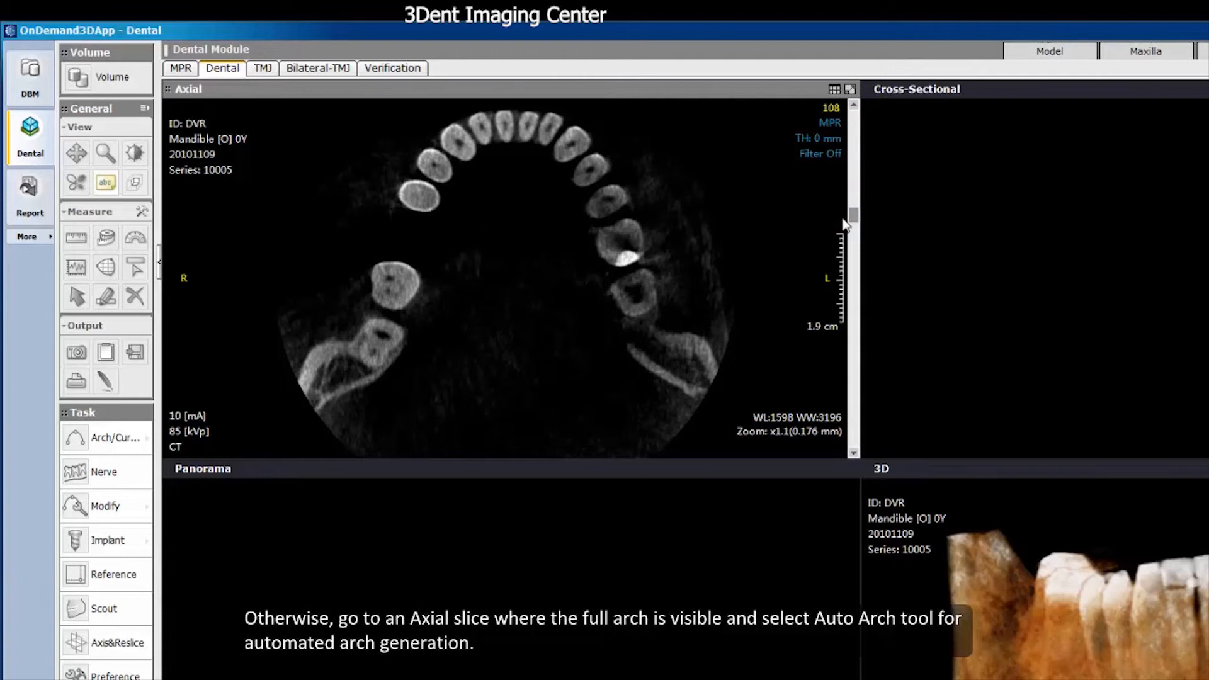
pyautogui.click(146, 439)
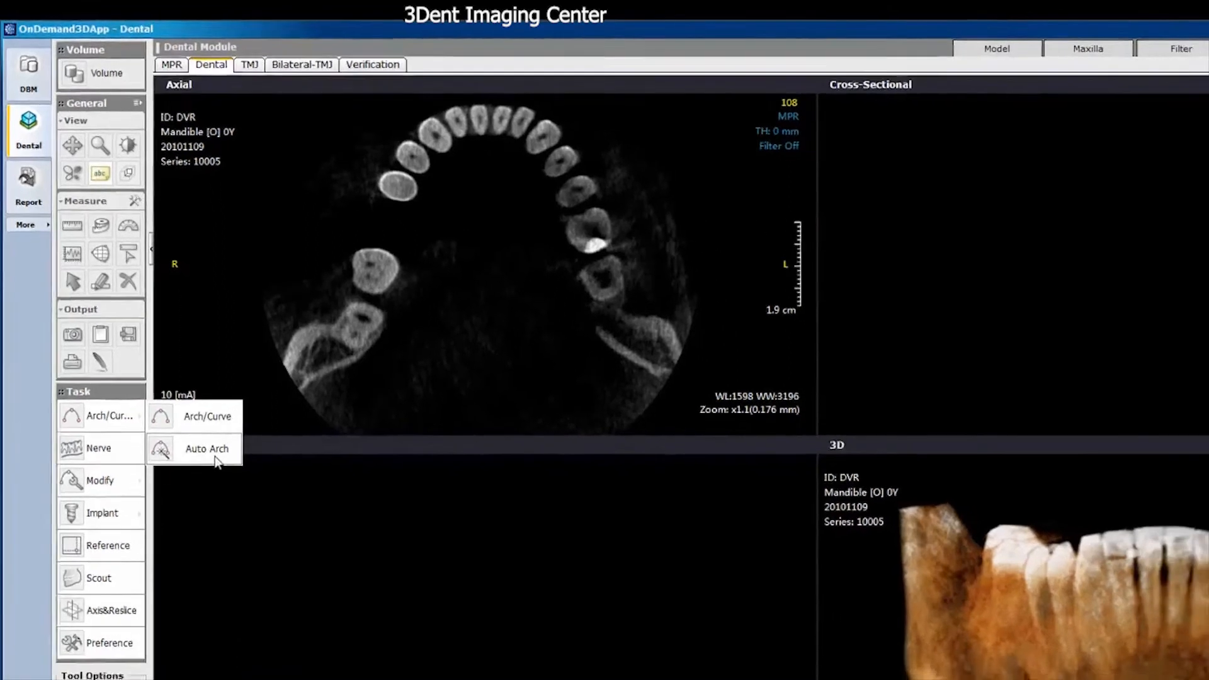
pyautogui.click(218, 473)
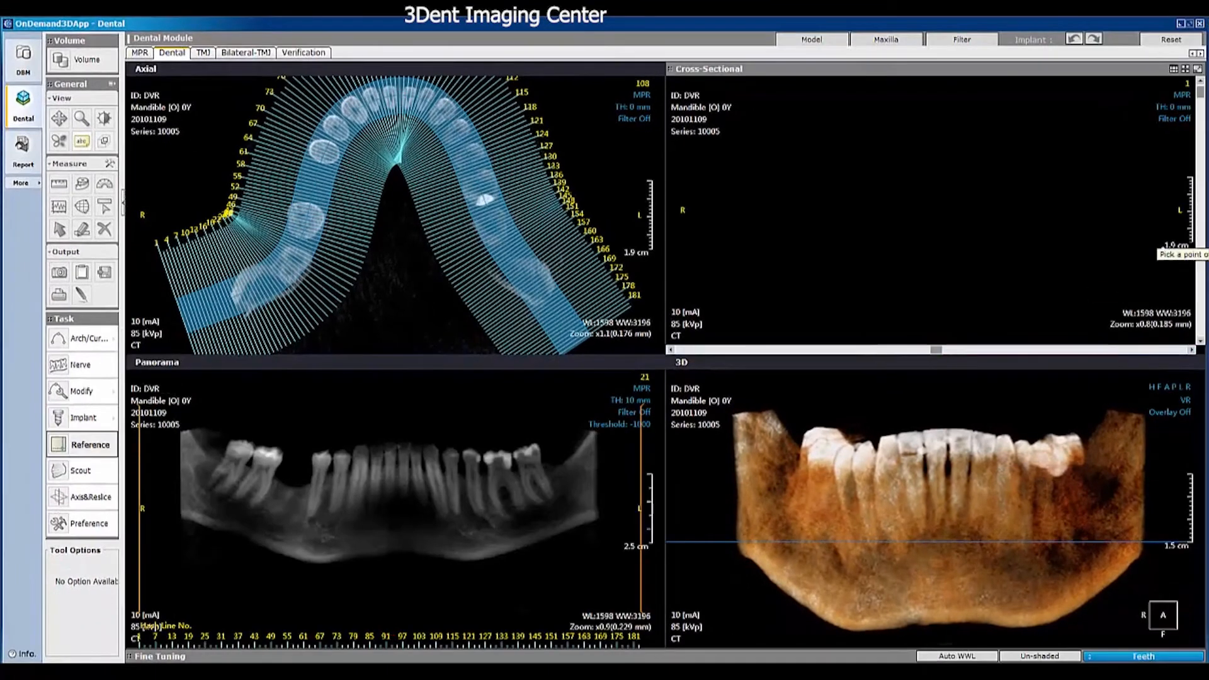
pyautogui.moveTo(1201, 93); pyautogui.dragTo(1200, 150)
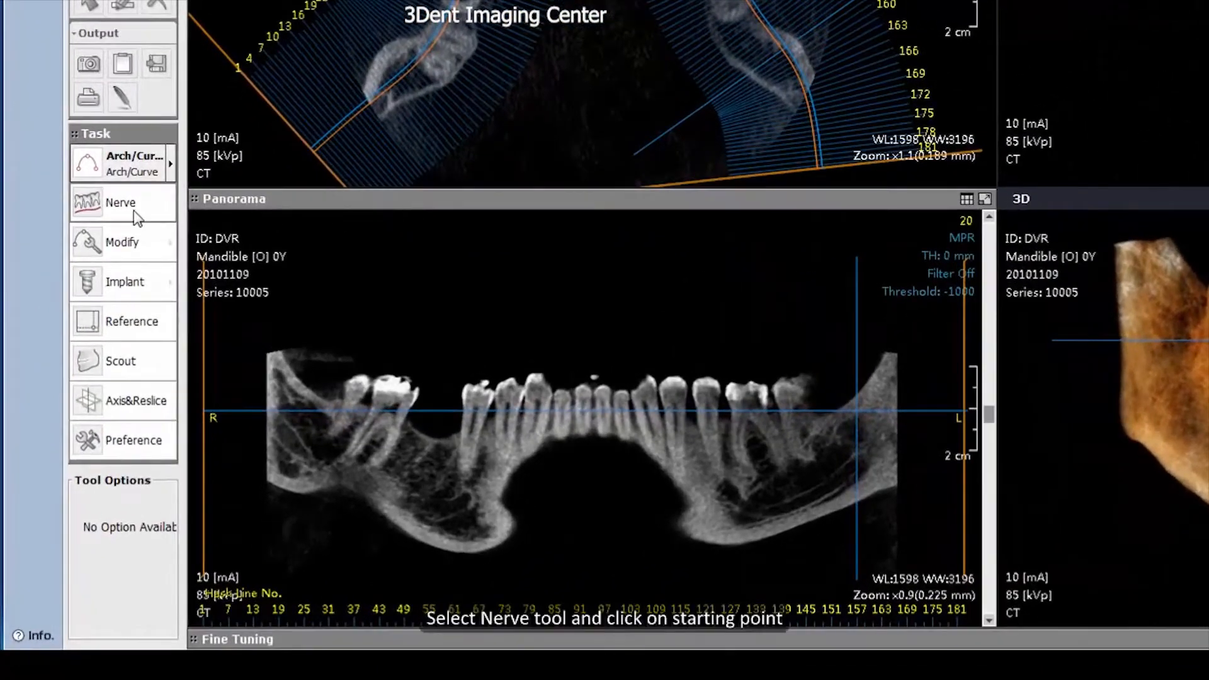
# Step: Start a nerve in the mandibular canal on cross-sectional slice 157 and add connecting points on slices 155, 153 and 152
pyautogui.click(134, 213)
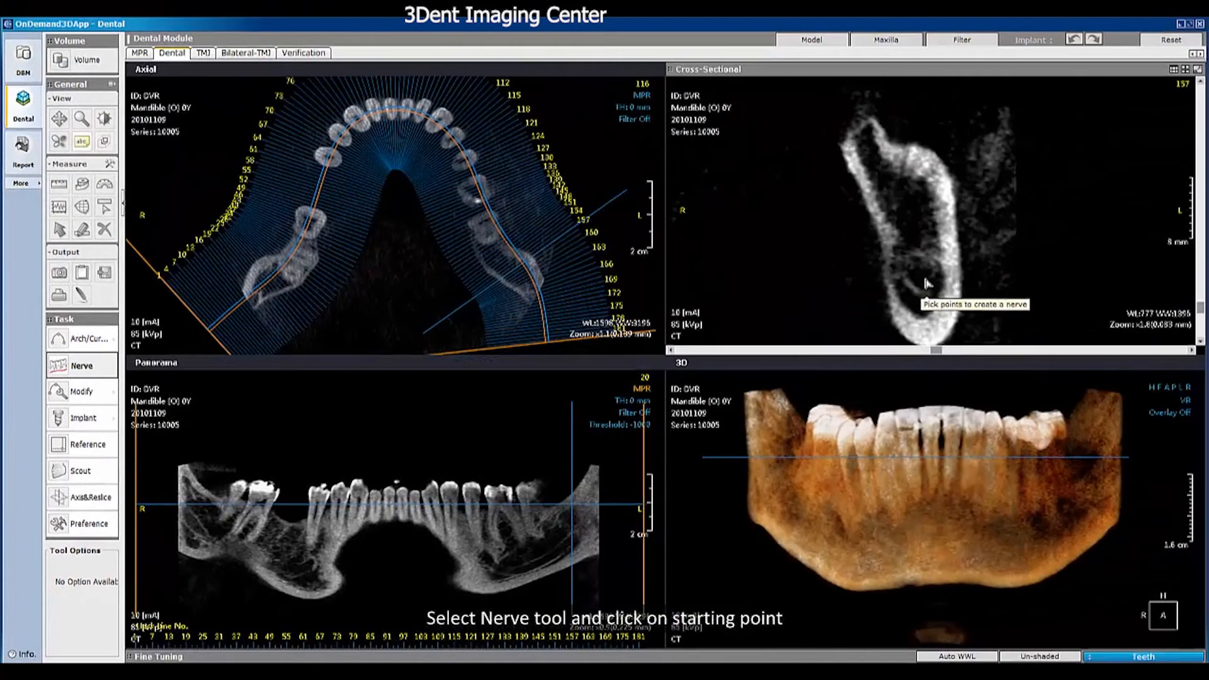
pyautogui.click(926, 279)
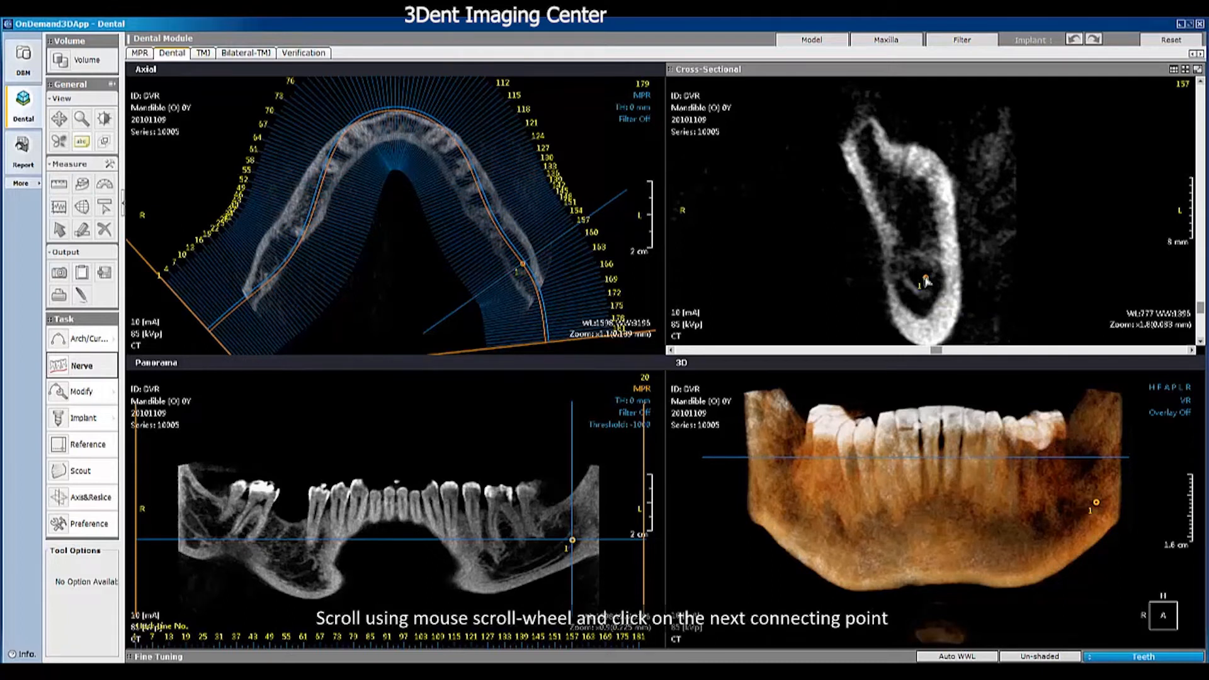
pyautogui.scroll(1, 925, 282)
pyautogui.scroll(1, 925, 281)
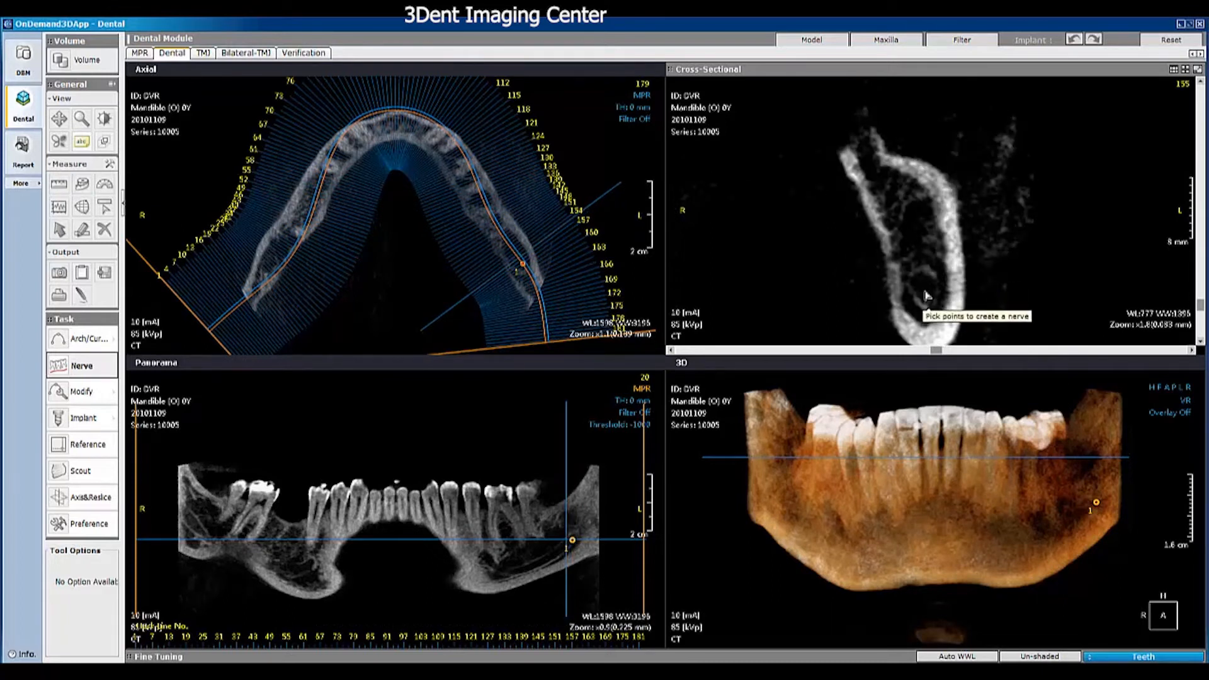
pyautogui.click(925, 293)
pyautogui.scroll(2, 926, 294)
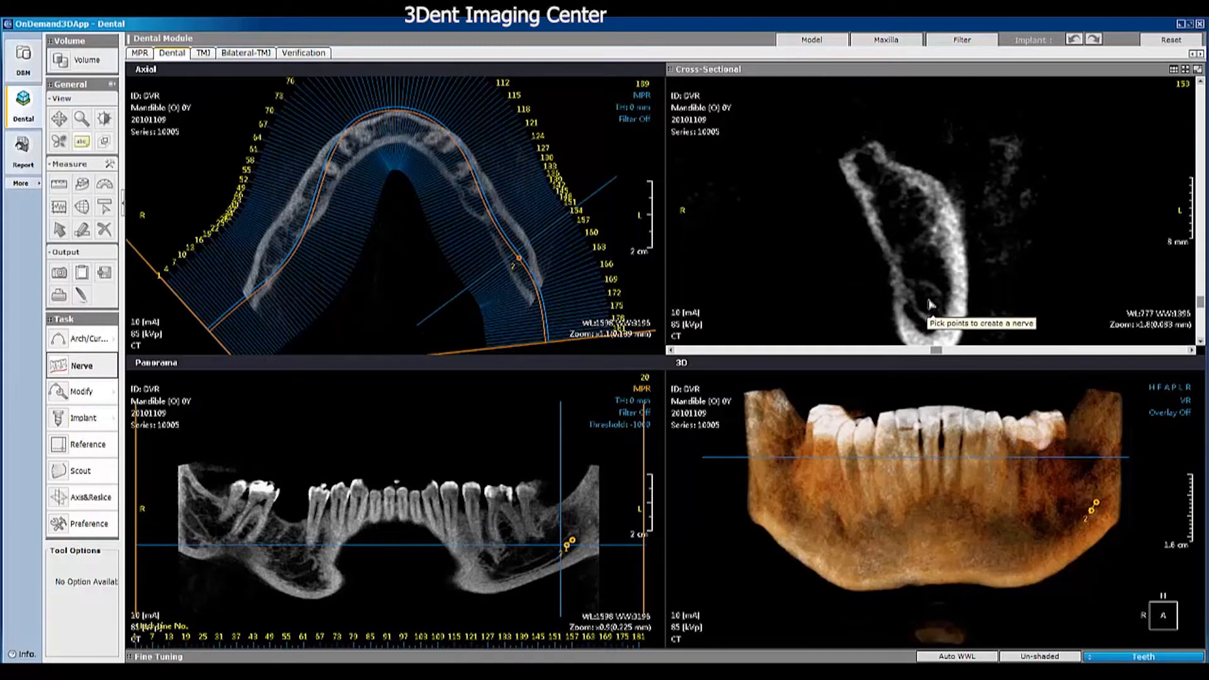
pyautogui.click(928, 301)
pyautogui.scroll(1, 962, 281)
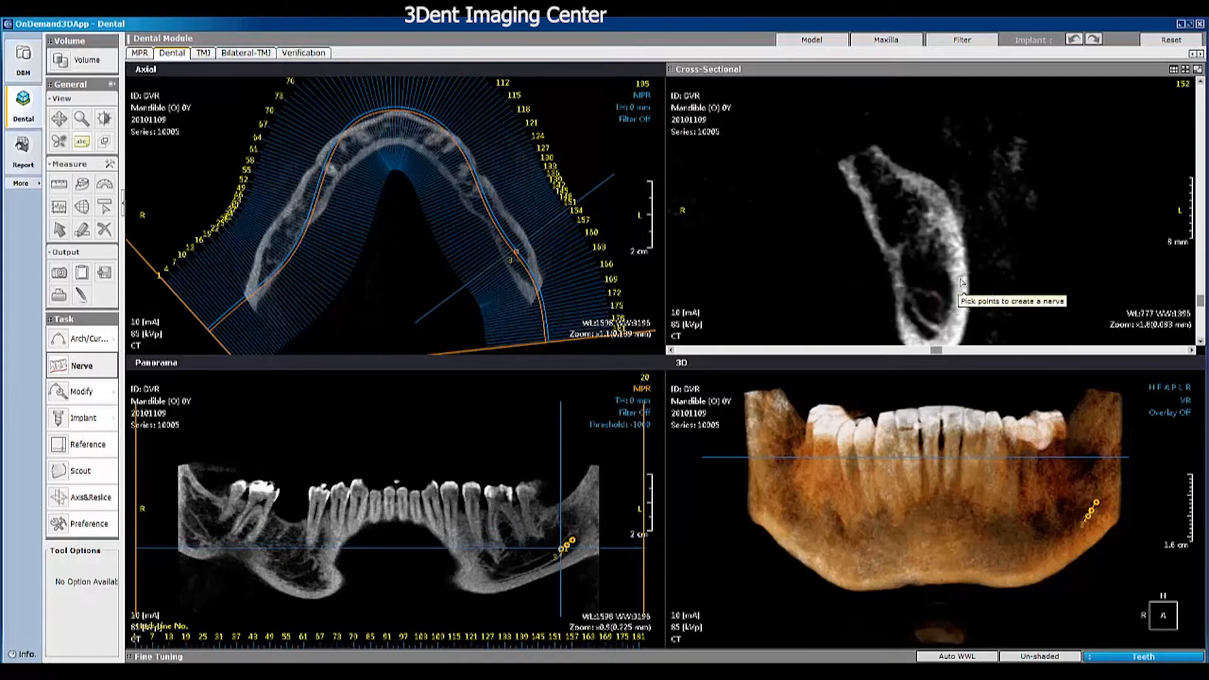
pyautogui.click(932, 304)
# Step: Continue the nerve along the canal with points on cross-sectional slices 150, 147, 145 and 144, and finish it on slice 143
pyautogui.scroll(1, 972, 306)
pyautogui.scroll(1, 972, 306)
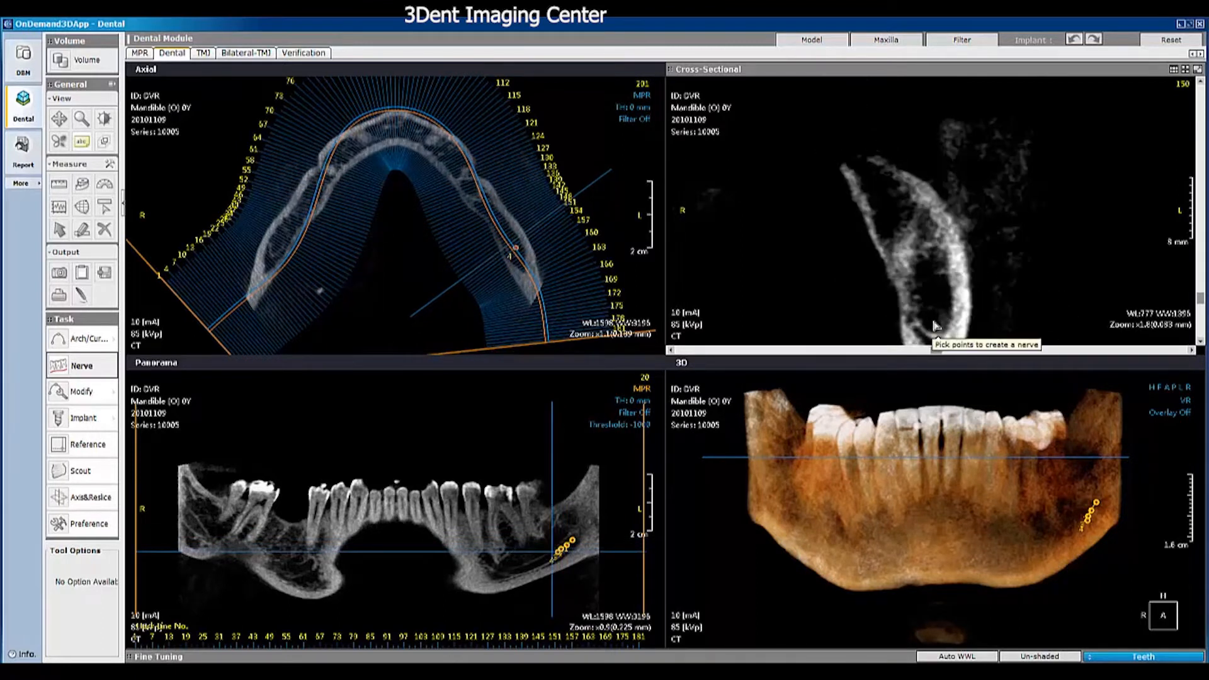
pyautogui.click(932, 322)
pyautogui.scroll(3, 964, 322)
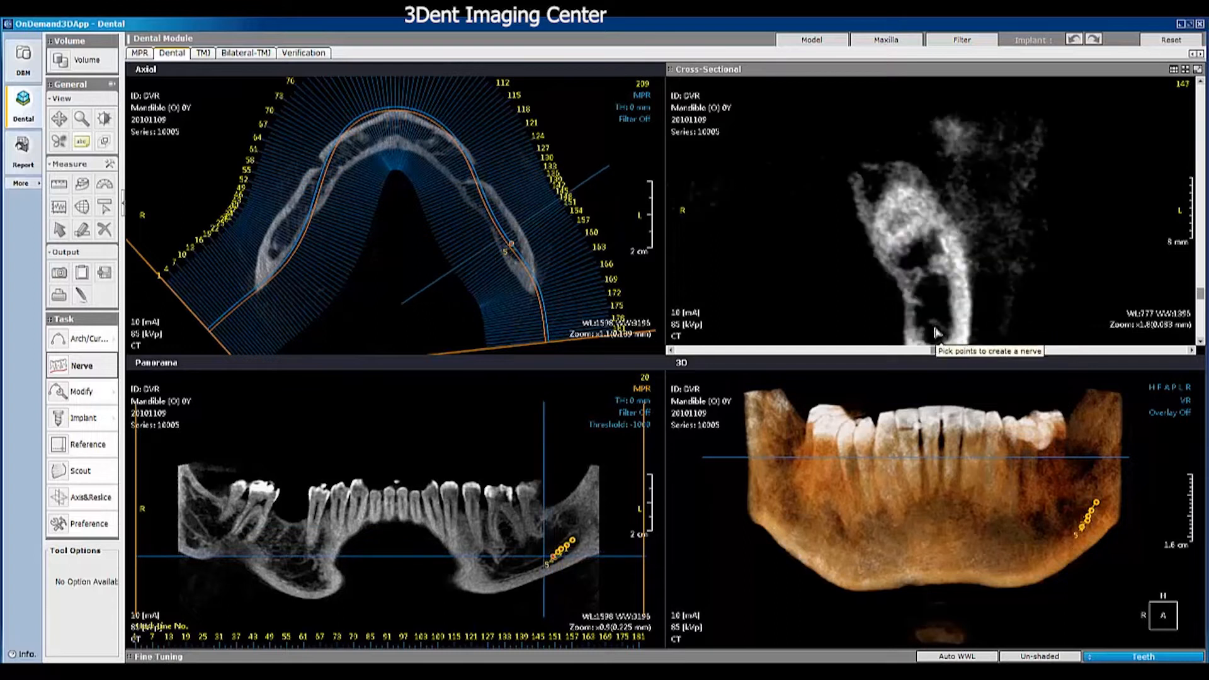
pyautogui.click(933, 333)
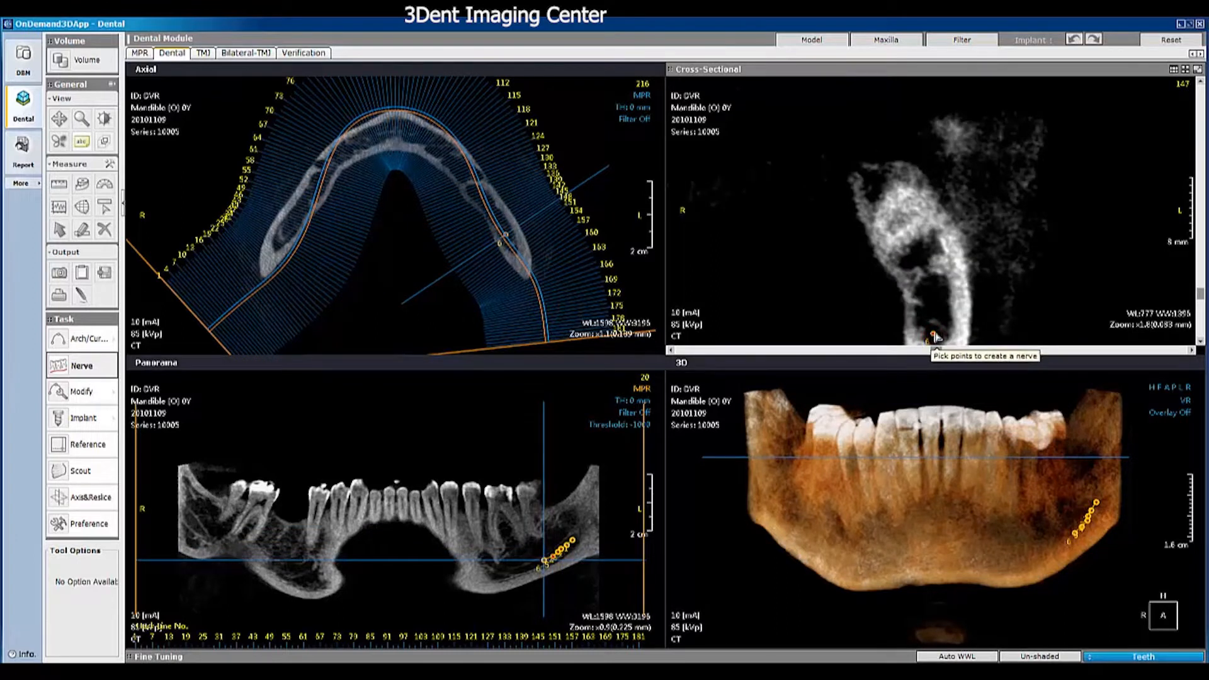
pyautogui.scroll(1, 939, 339)
pyautogui.scroll(1, 940, 341)
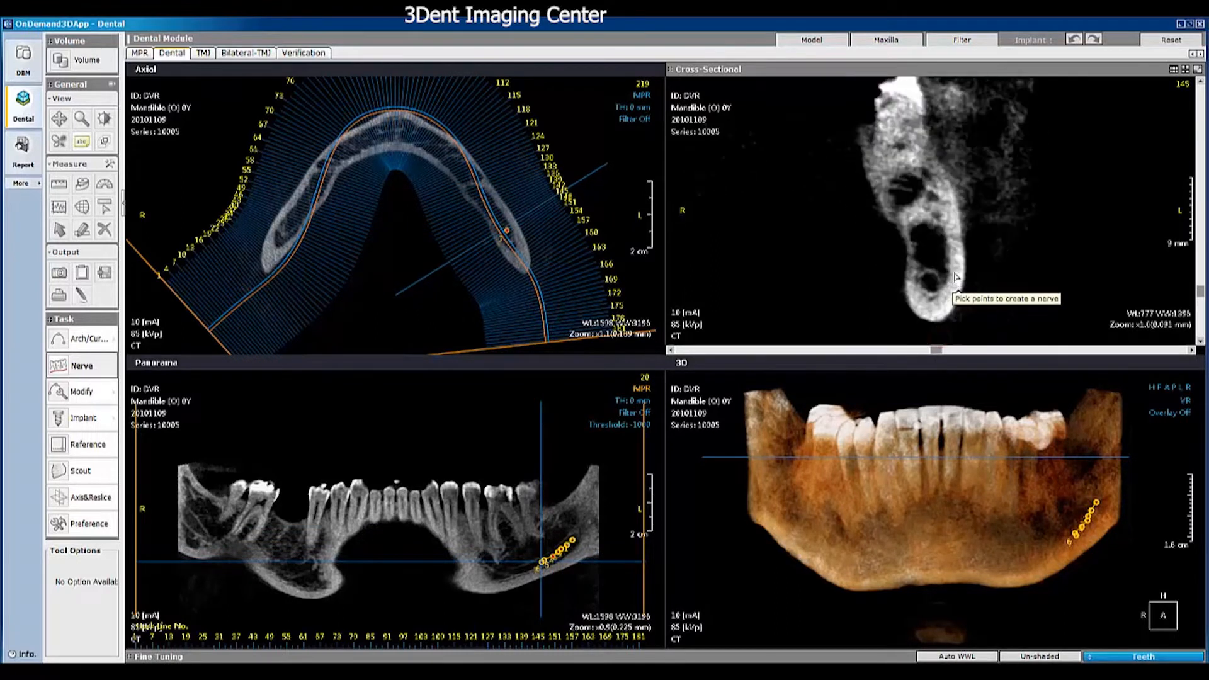
pyautogui.click(931, 286)
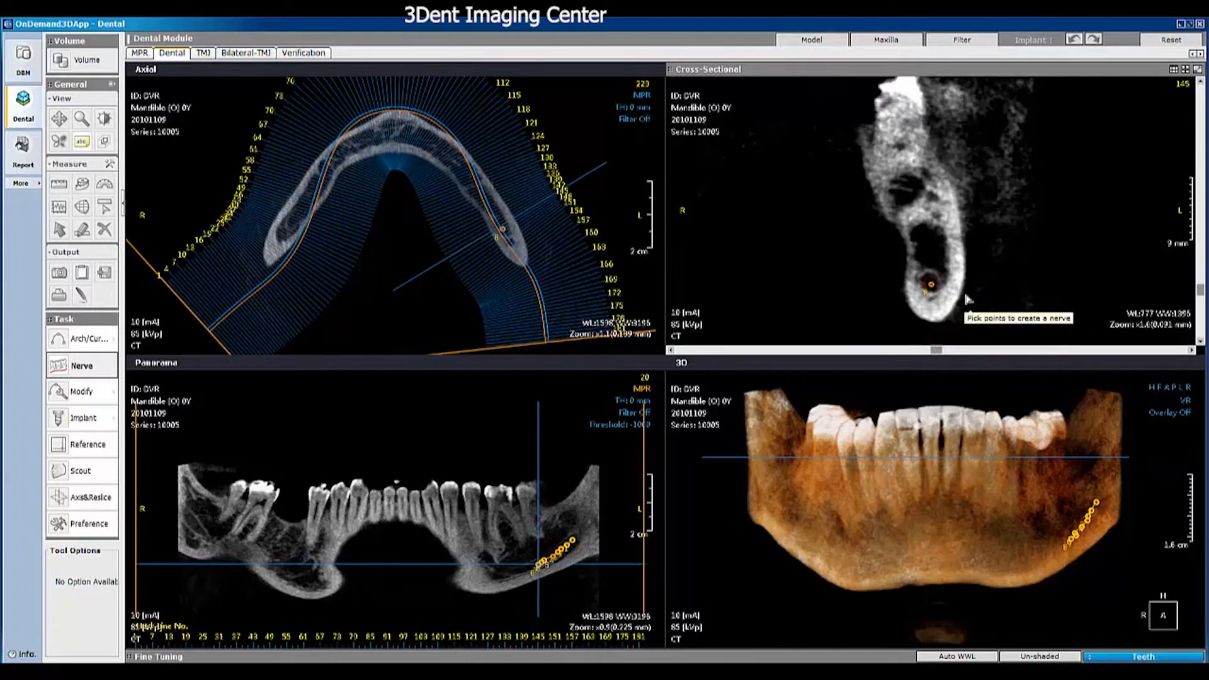
pyautogui.scroll(1, 933, 291)
pyautogui.click(931, 291)
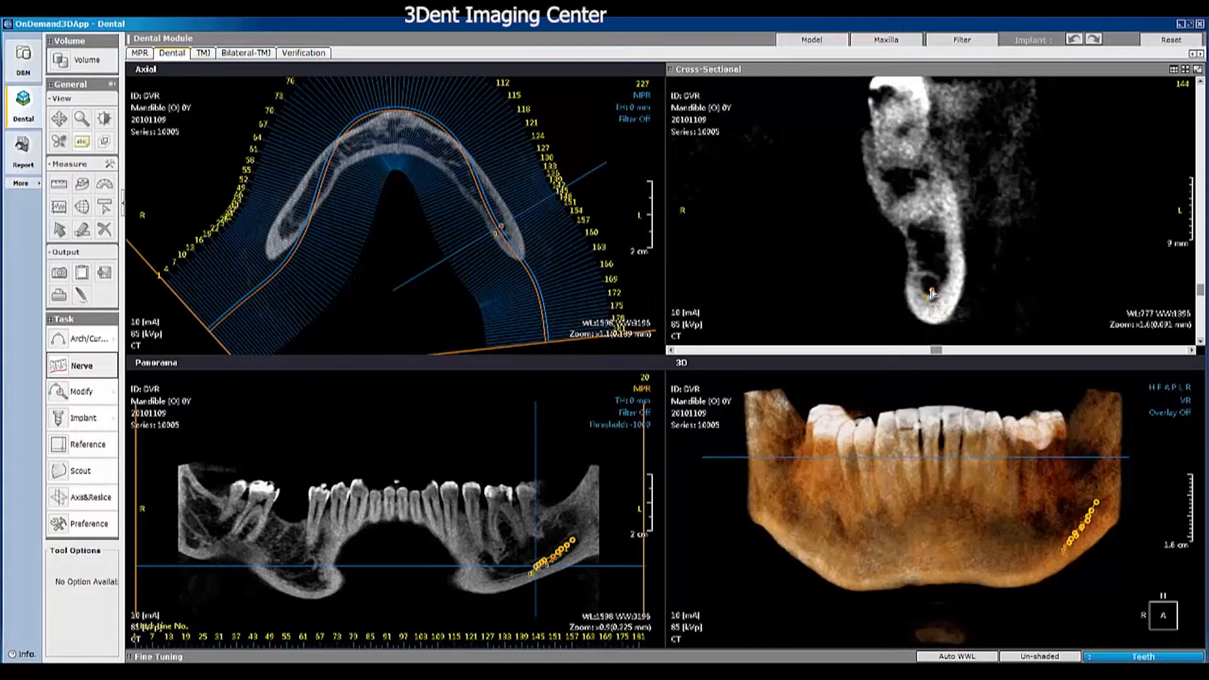
pyautogui.scroll(1, 933, 294)
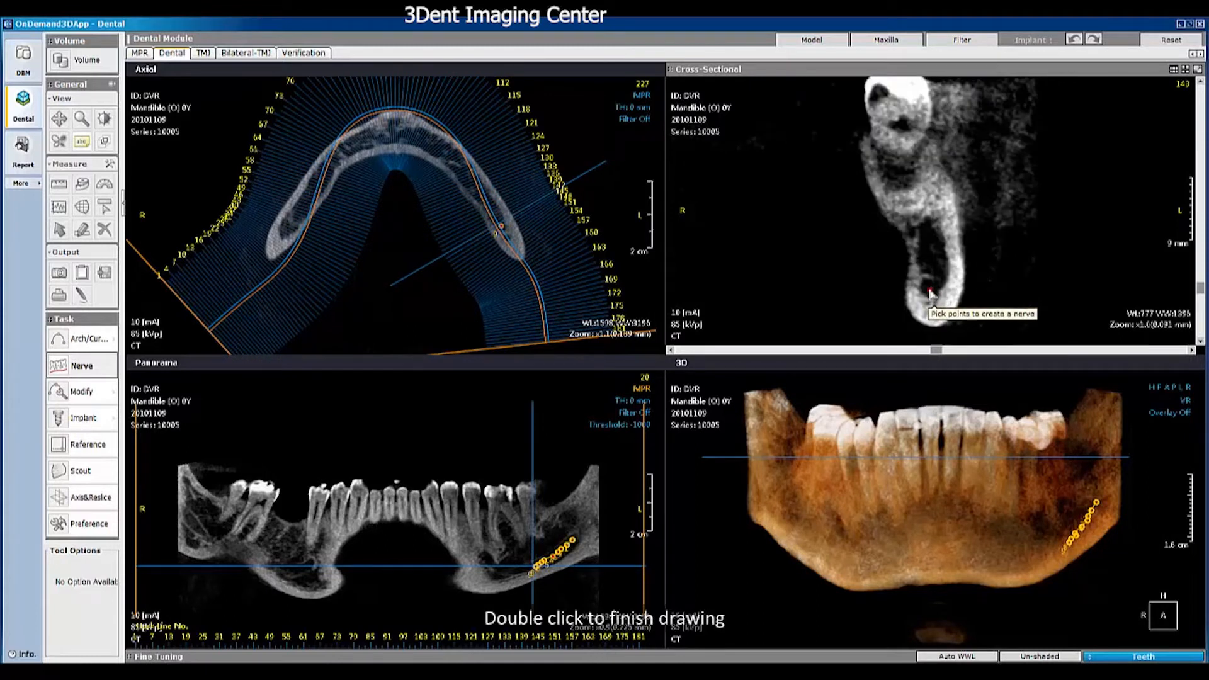
pyautogui.doubleClick(931, 292)
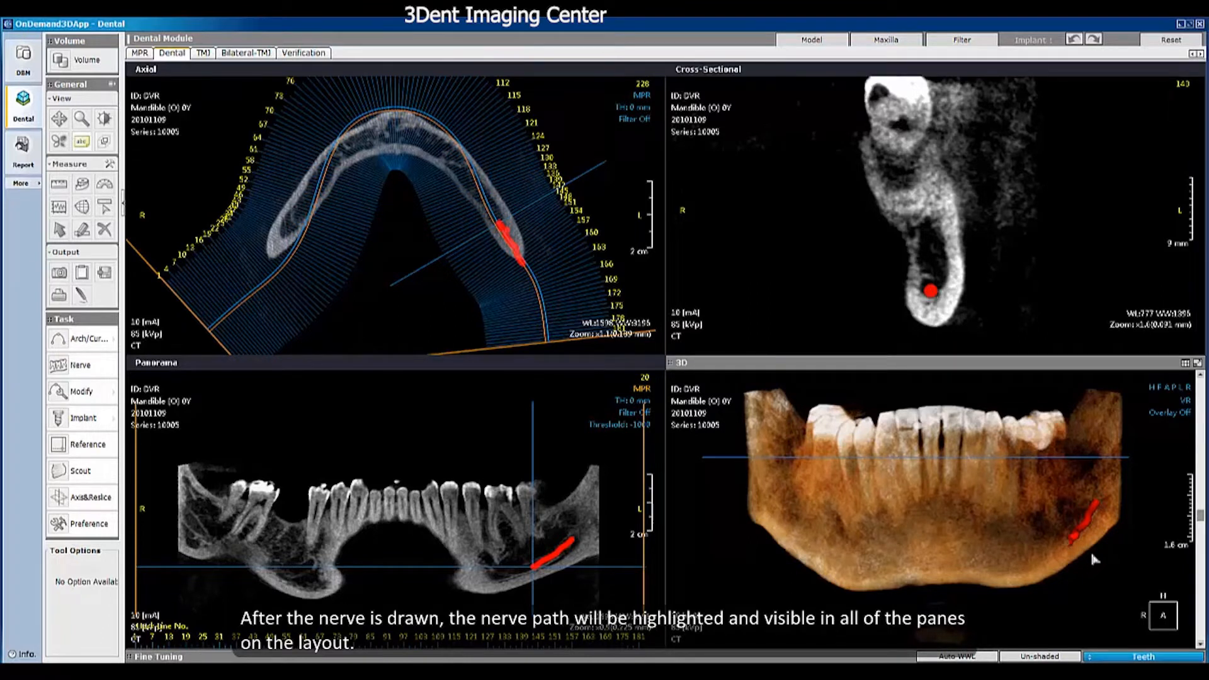
# Step: Rotate the 3D model to inspect the nerve, remove a control point from it in Modify Nerve mode, and delete the whole nerve mark
pyautogui.moveTo(1091, 549)
pyautogui.mouseDown()
pyautogui.moveTo(1025, 561)
pyautogui.moveTo(1071, 542)
pyautogui.mouseUp()
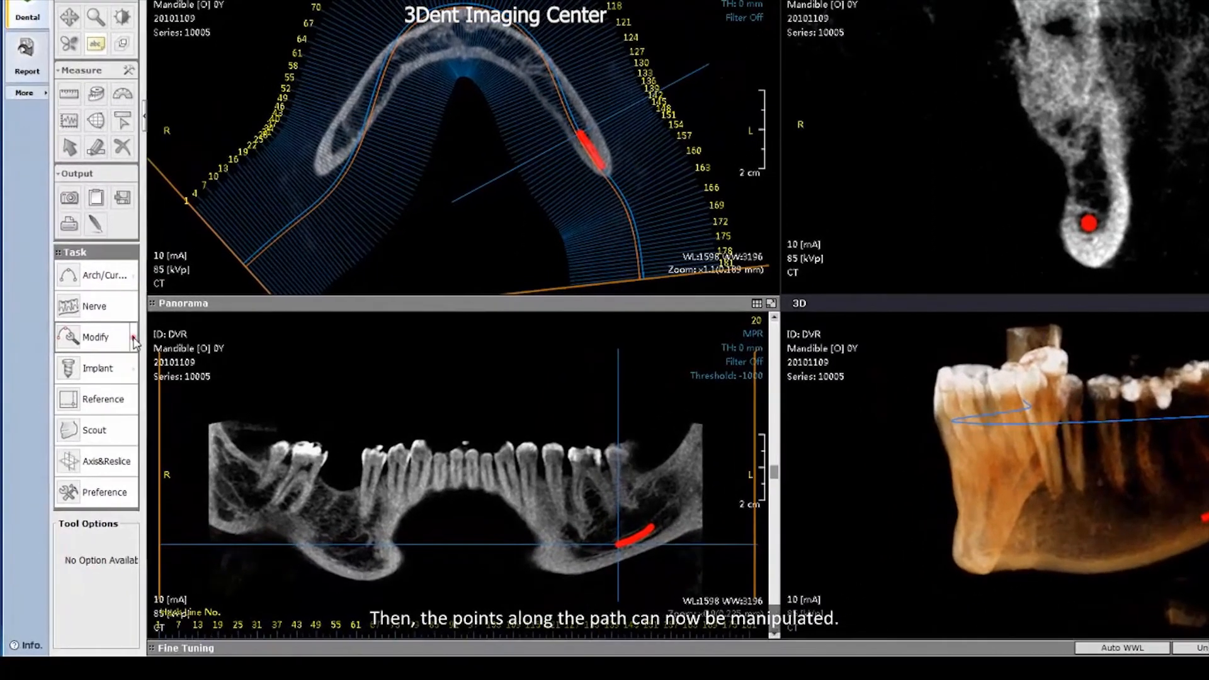
pyautogui.click(135, 342)
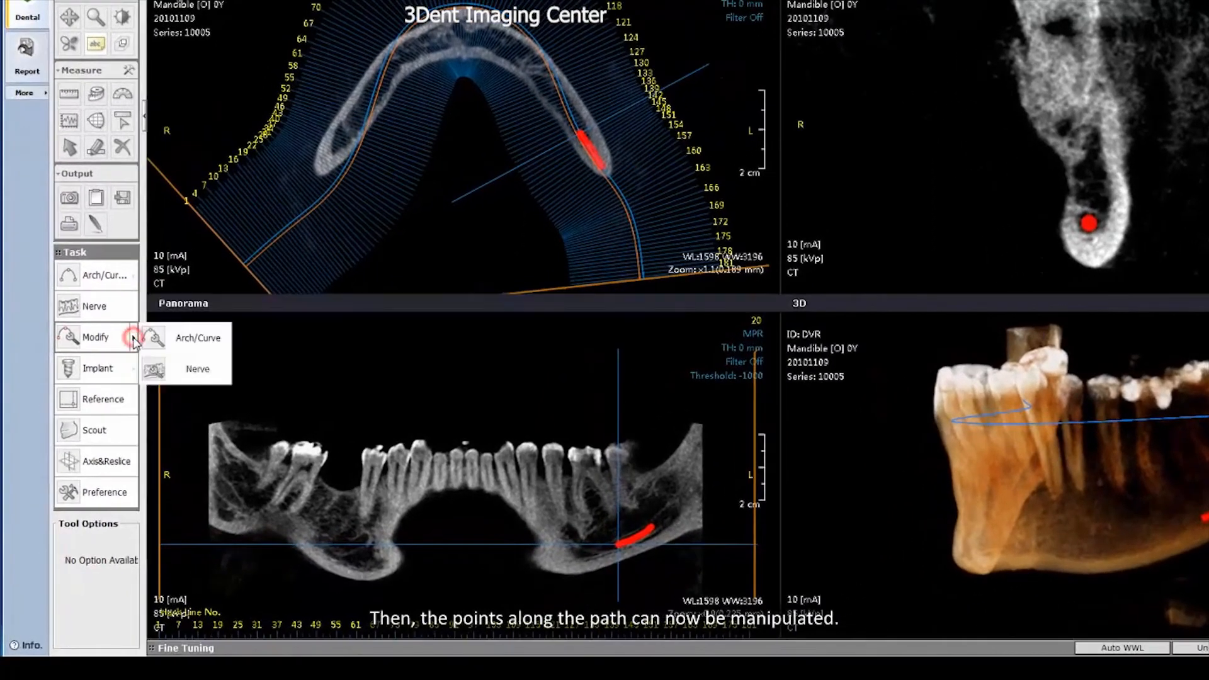
pyautogui.click(183, 374)
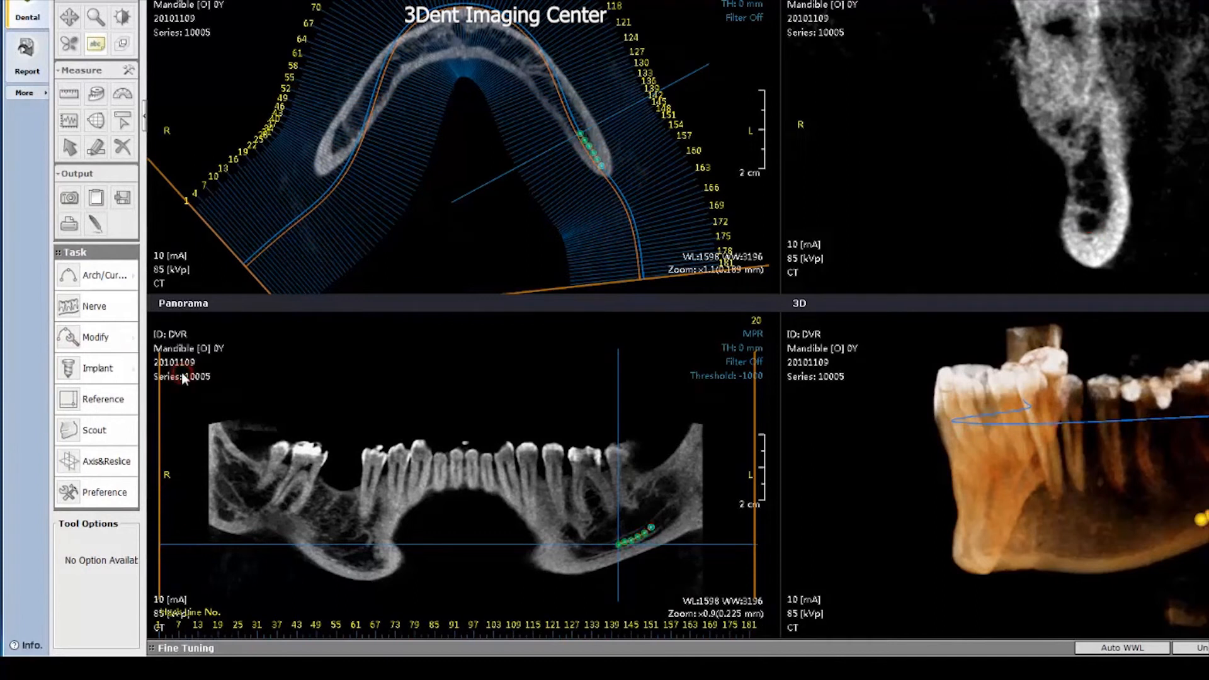
pyautogui.rightClick(595, 161)
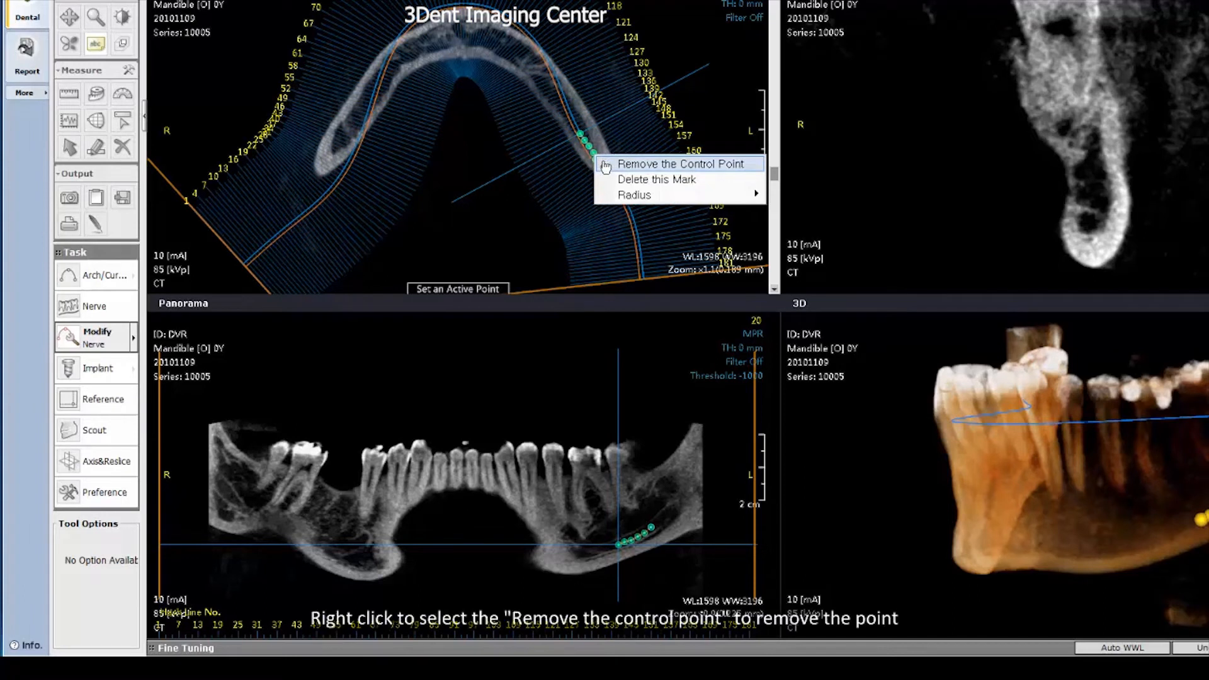
pyautogui.click(606, 165)
pyautogui.rightClick(590, 151)
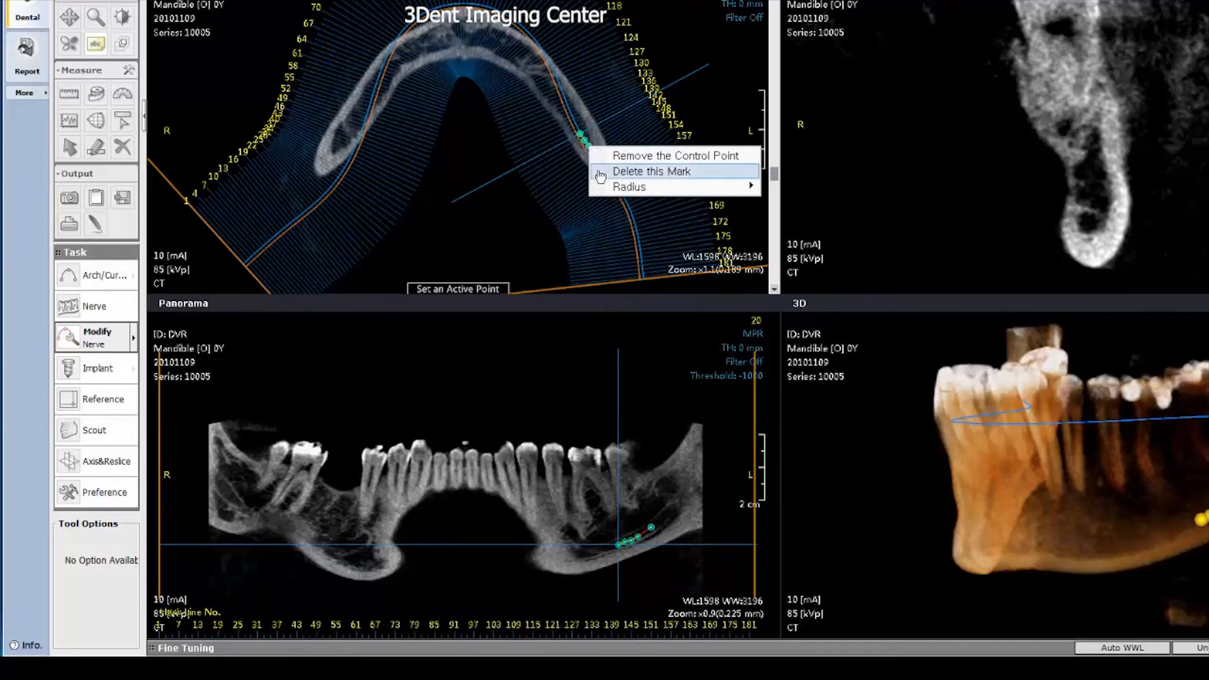
pyautogui.click(602, 172)
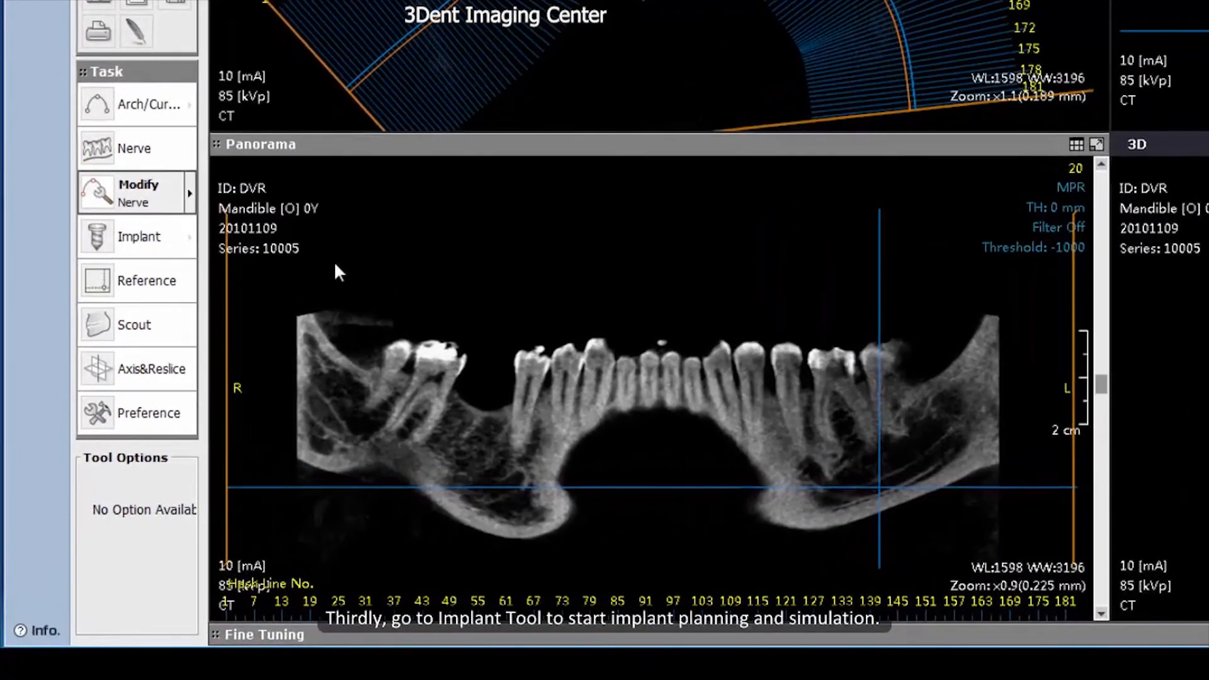
# Step: Use the implant Pick & Place tool to choose Osstem GS II RBM fixture GS2W5015R01, diameter 5.00 and length 15.00, from the library
pyautogui.click(138, 217)
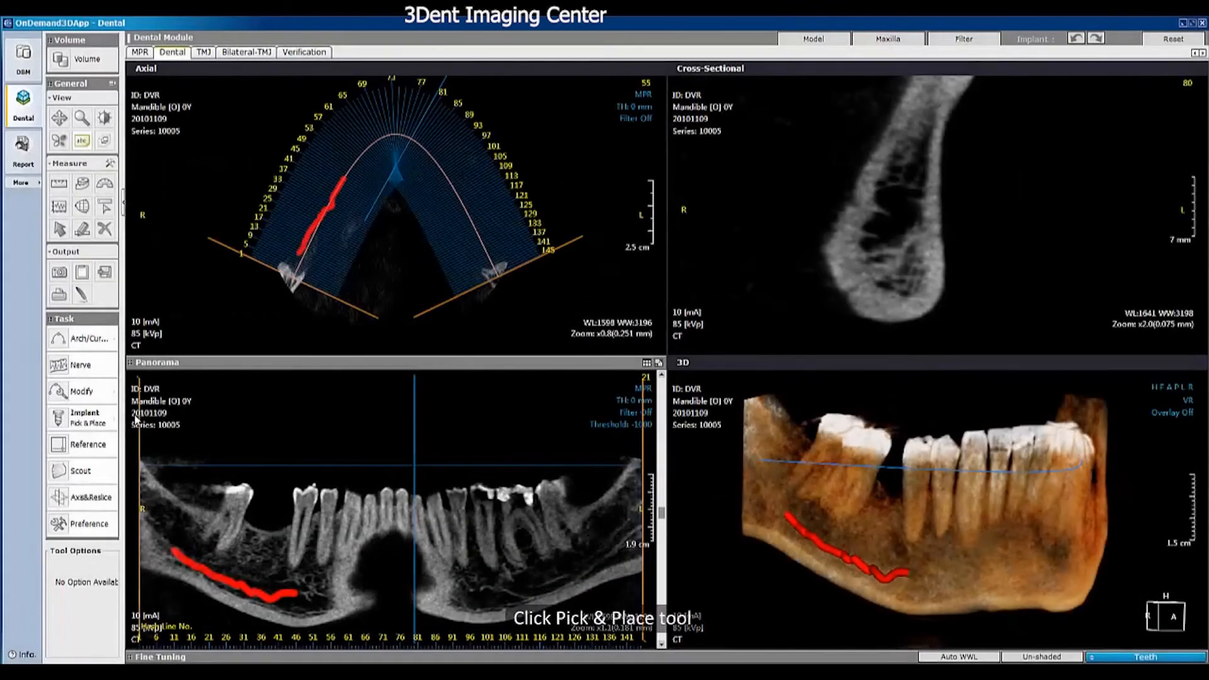
pyautogui.click(111, 417)
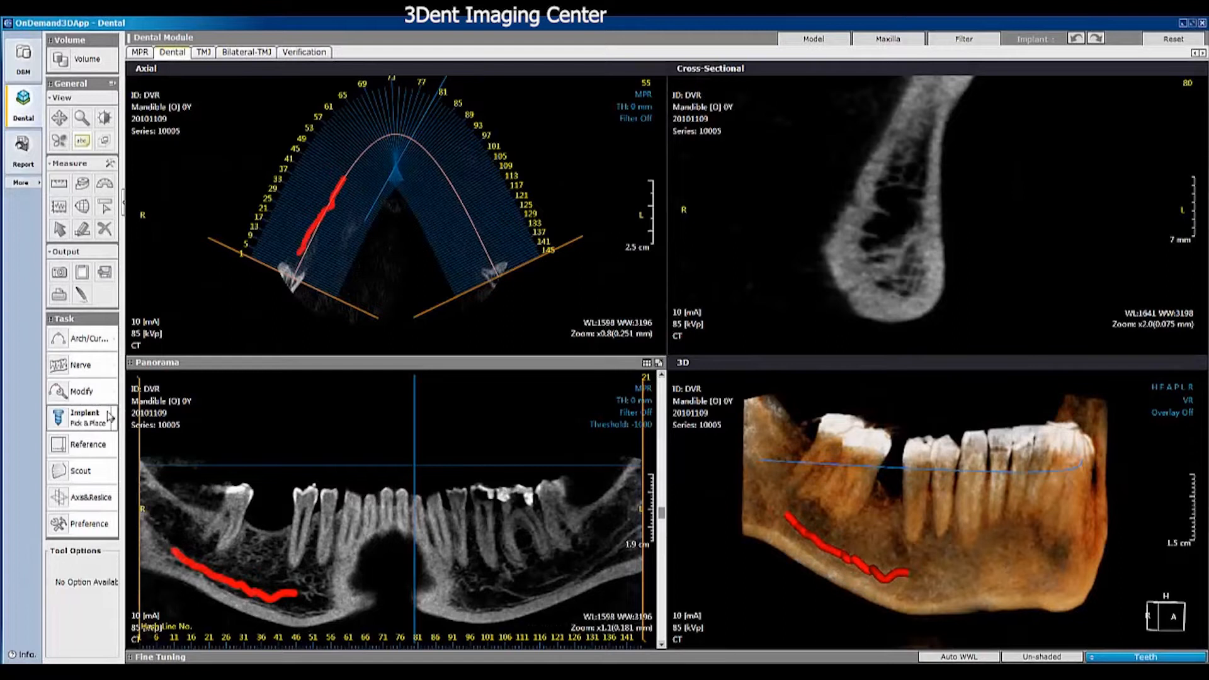
pyautogui.click(115, 419)
pyautogui.click(162, 428)
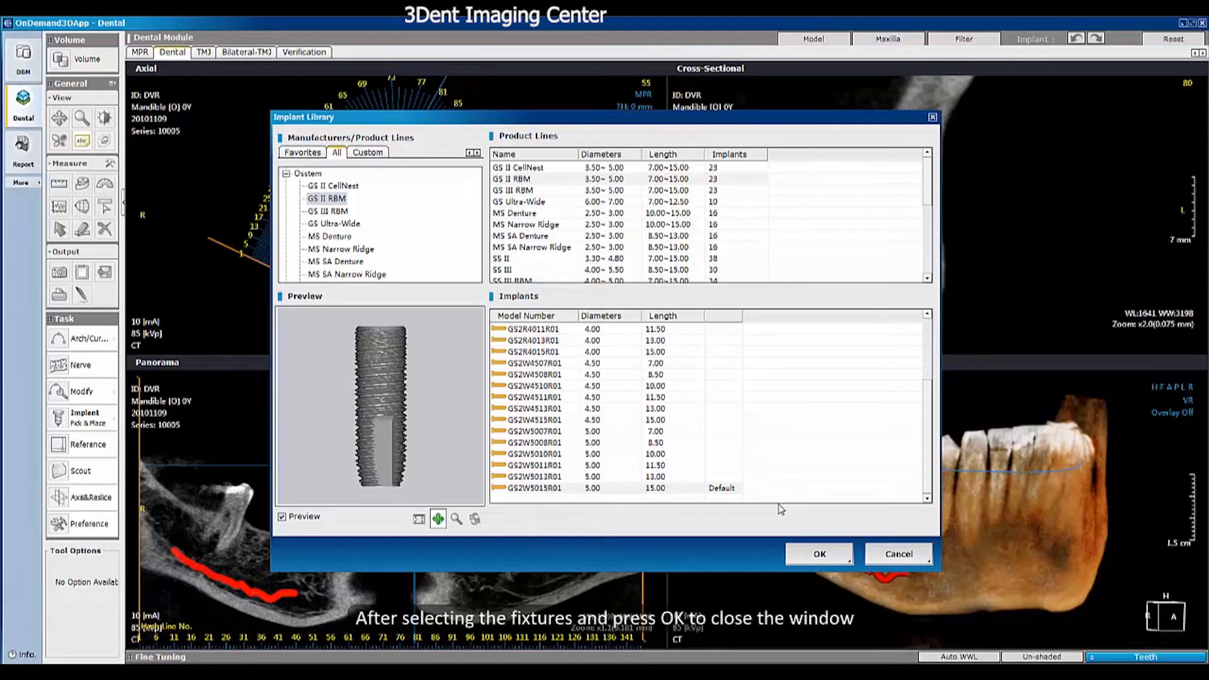
pyautogui.click(723, 488)
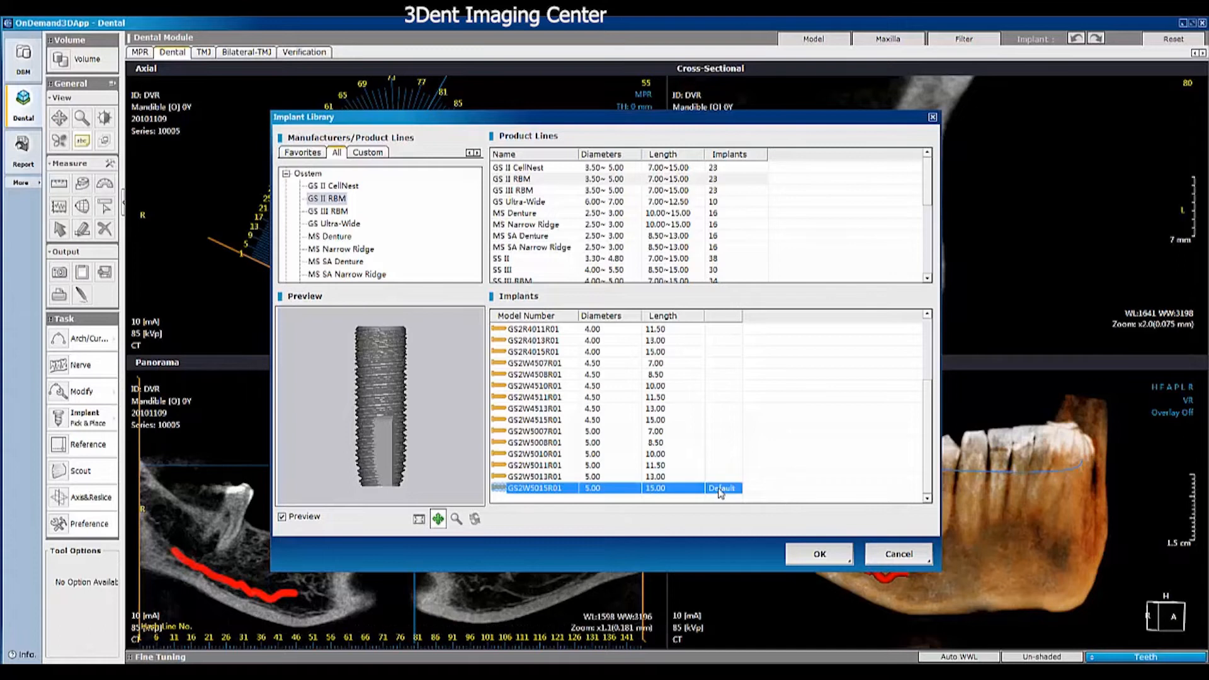
pyautogui.click(807, 555)
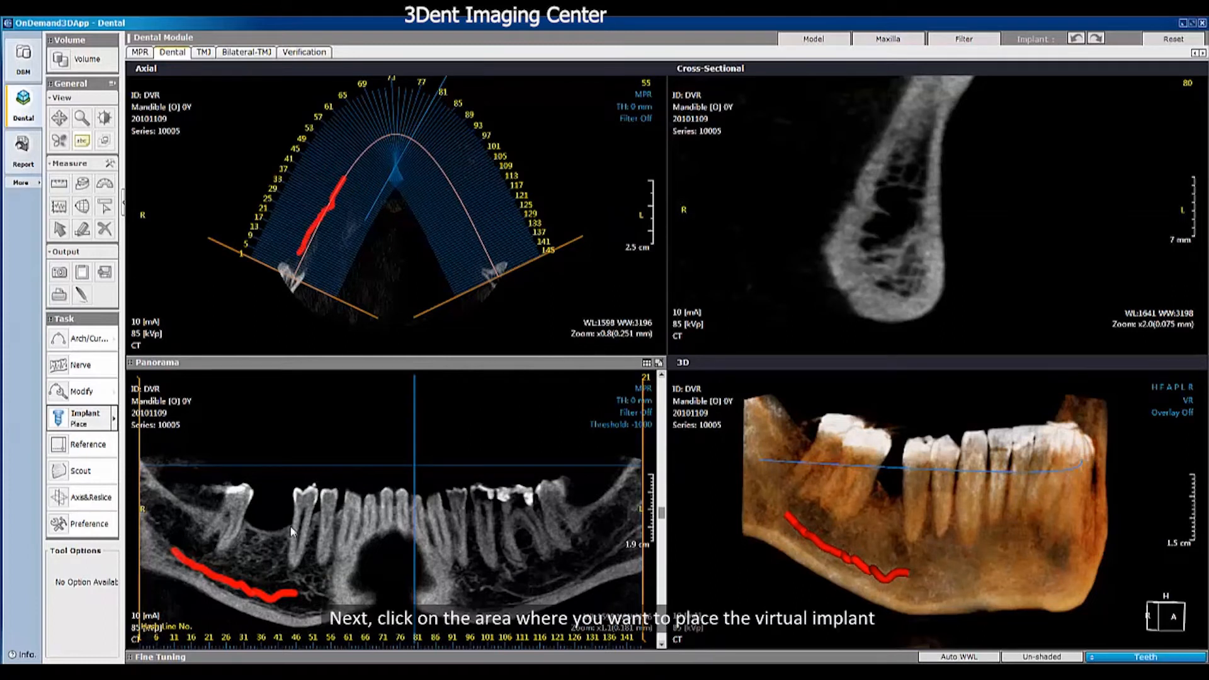
# Step: Place the implant in the edentulous gap on the panorama as mandibular tooth 46, and shift and tilt it within the gap
pyautogui.click(260, 541)
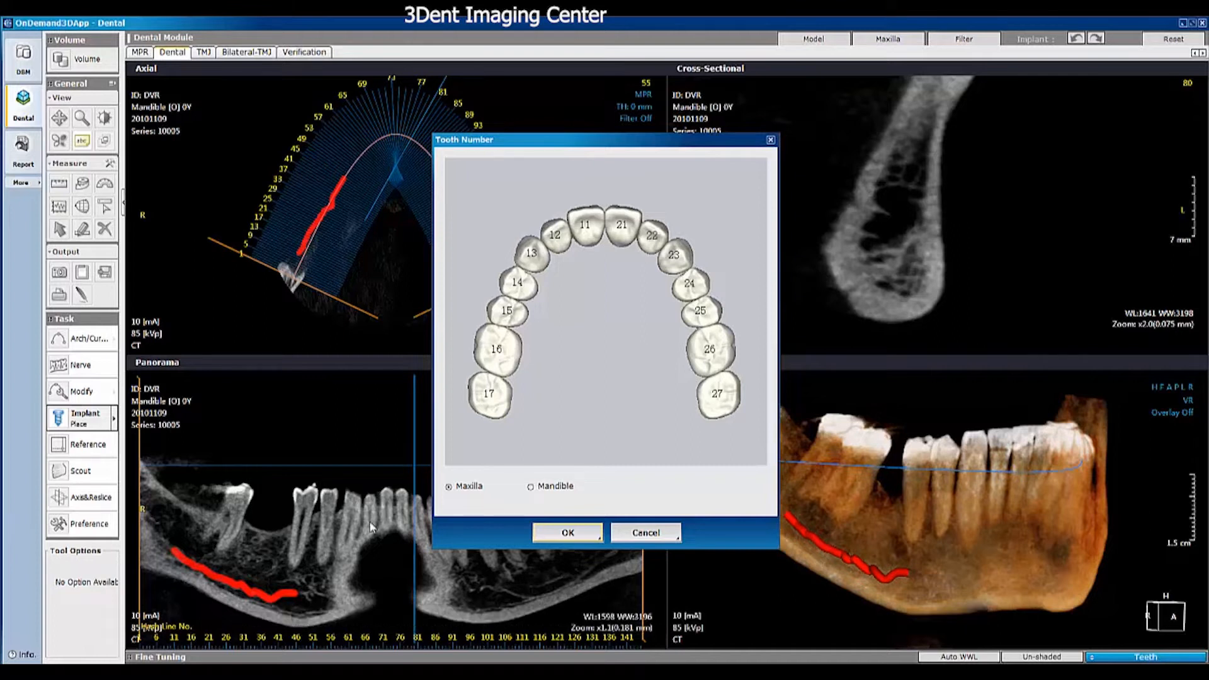
pyautogui.click(530, 486)
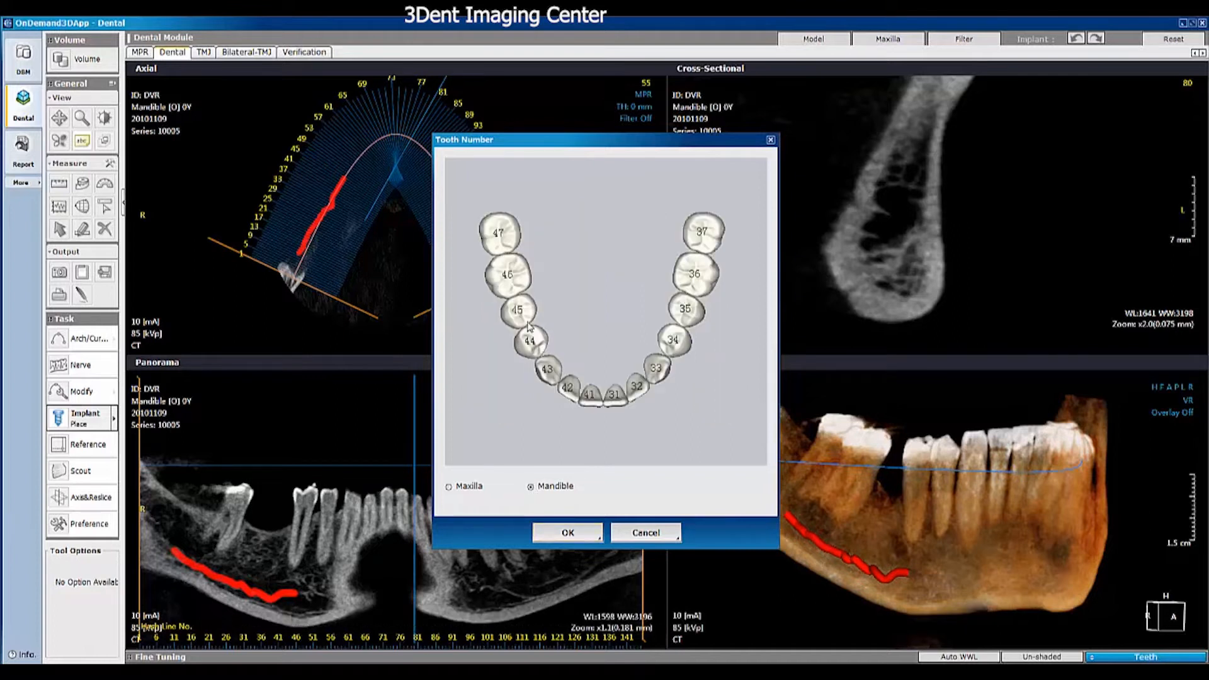
pyautogui.click(516, 280)
pyautogui.click(566, 534)
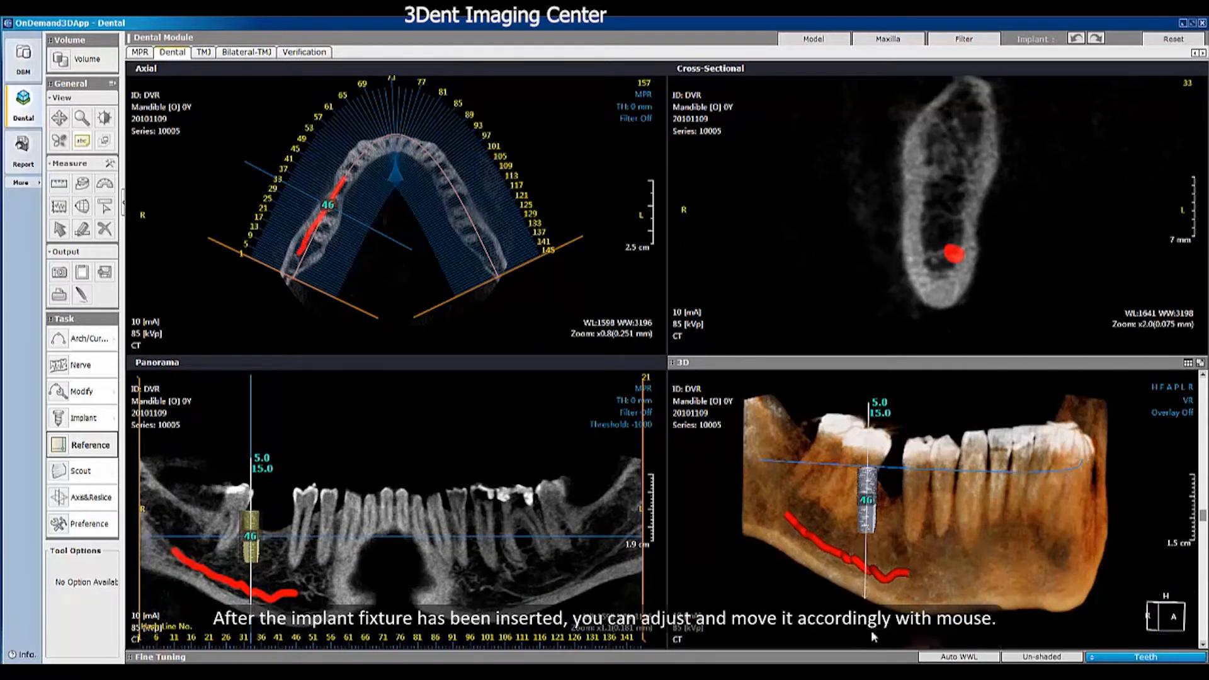
pyautogui.moveTo(251, 535); pyautogui.dragTo(267, 504)
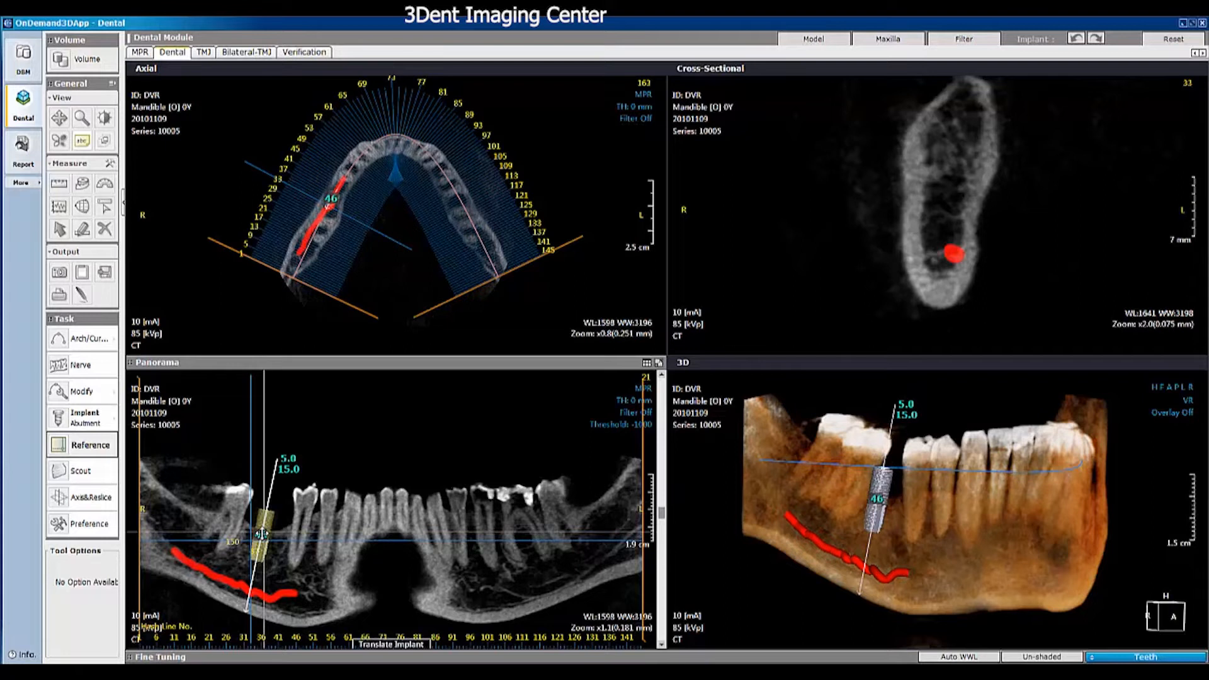
# Step: Attach abutment GS17MAS4820 to the tooth 46 fixture and view the implant's bone density graph
pyautogui.rightClick(262, 534)
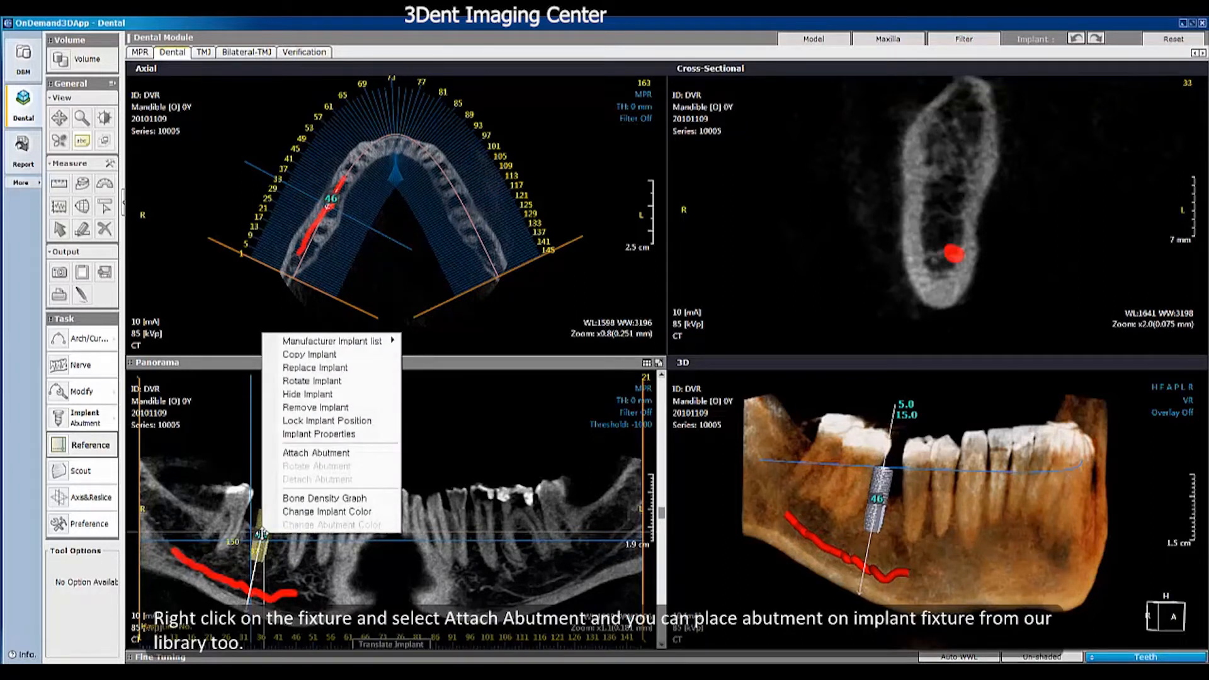
pyautogui.click(279, 453)
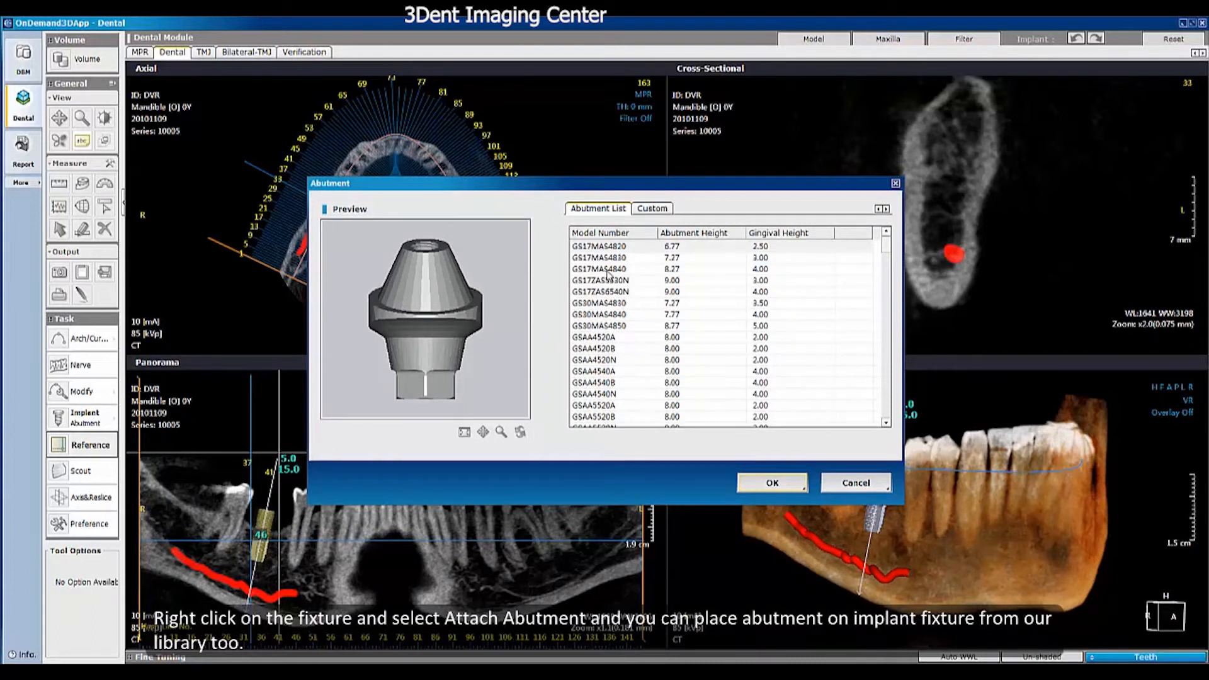
pyautogui.click(614, 247)
pyautogui.click(762, 484)
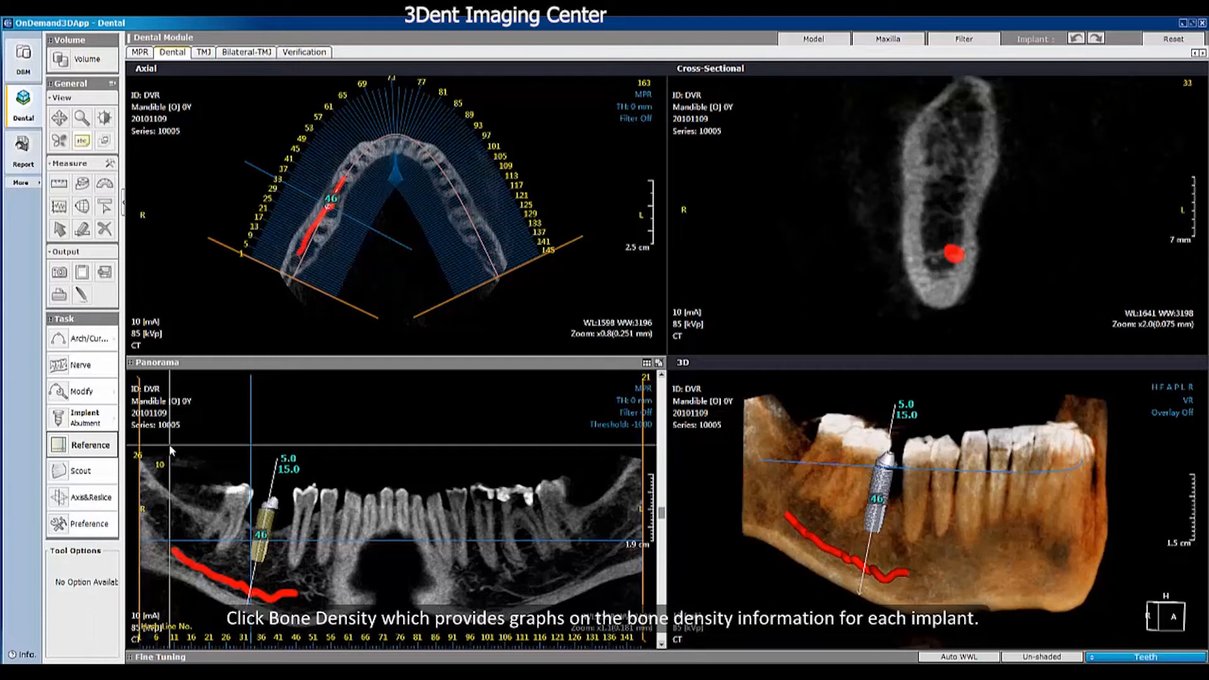
pyautogui.click(115, 423)
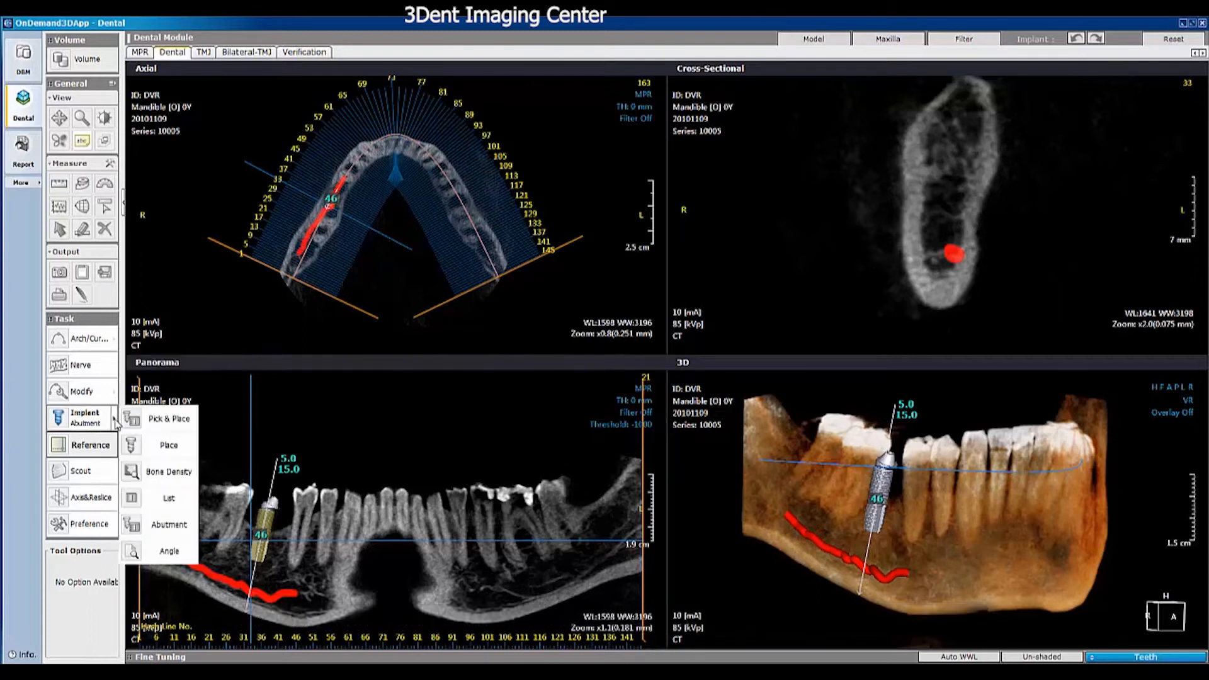
pyautogui.click(151, 480)
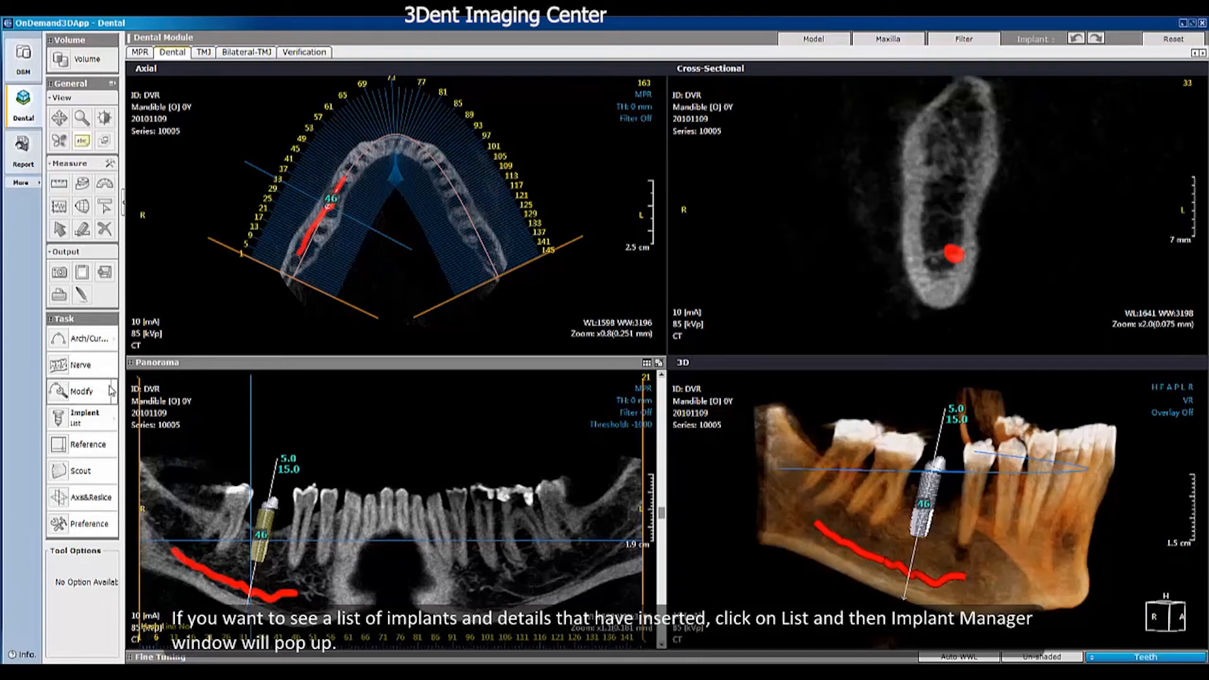
# Step: Hide implant 46 from all views through the Implant Manager list and apply the change
pyautogui.click(114, 417)
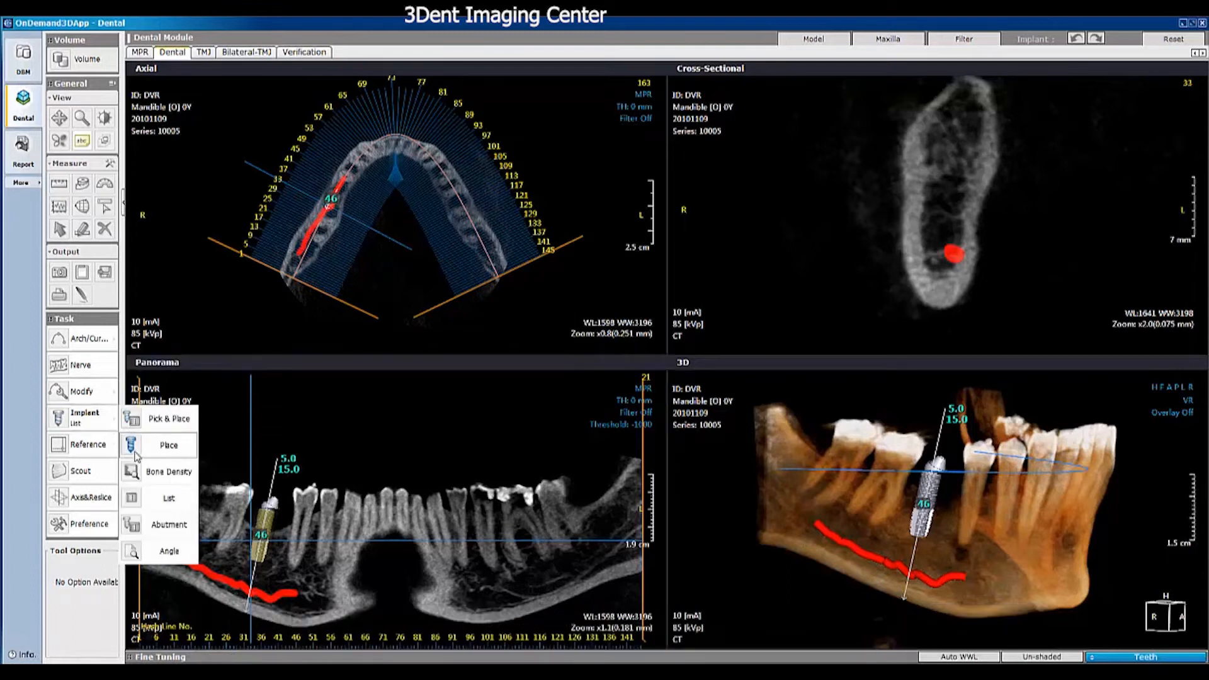
pyautogui.click(134, 501)
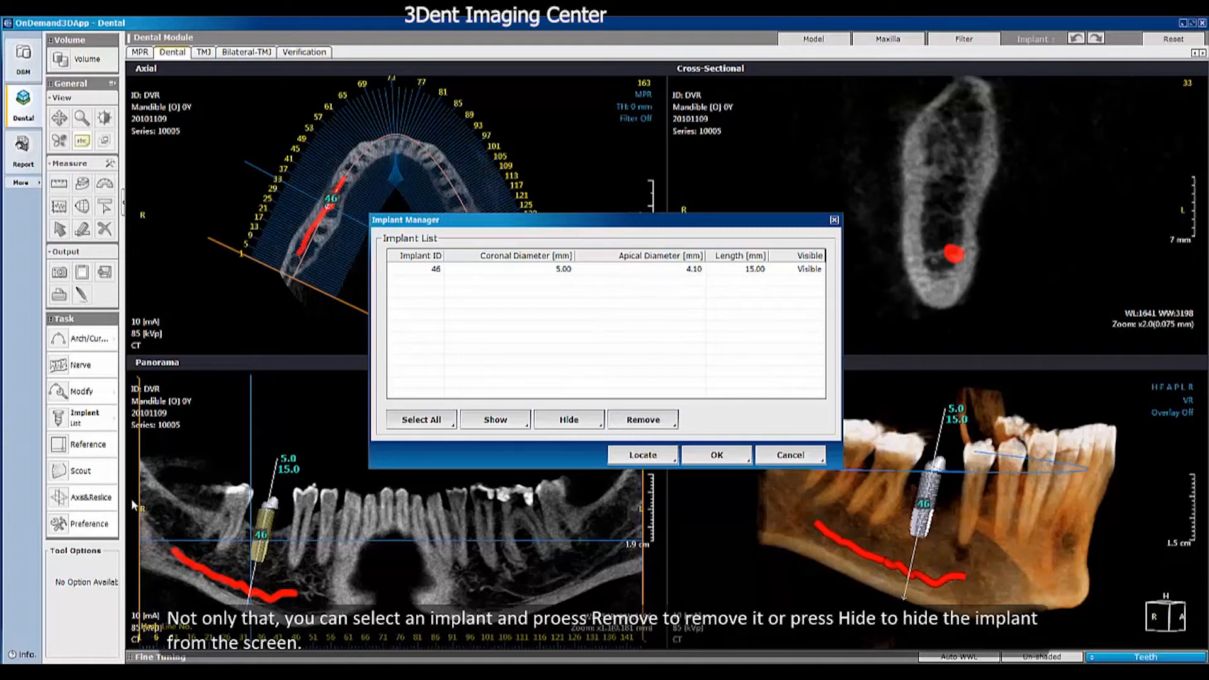
pyautogui.click(500, 270)
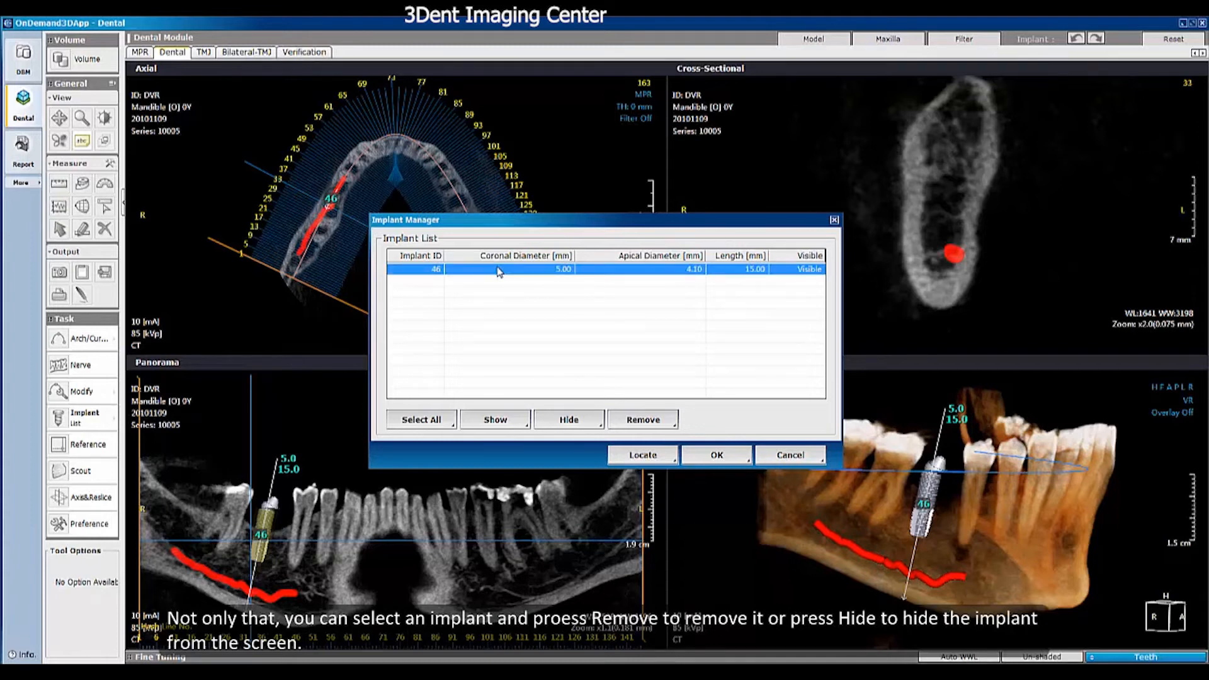
pyautogui.click(570, 420)
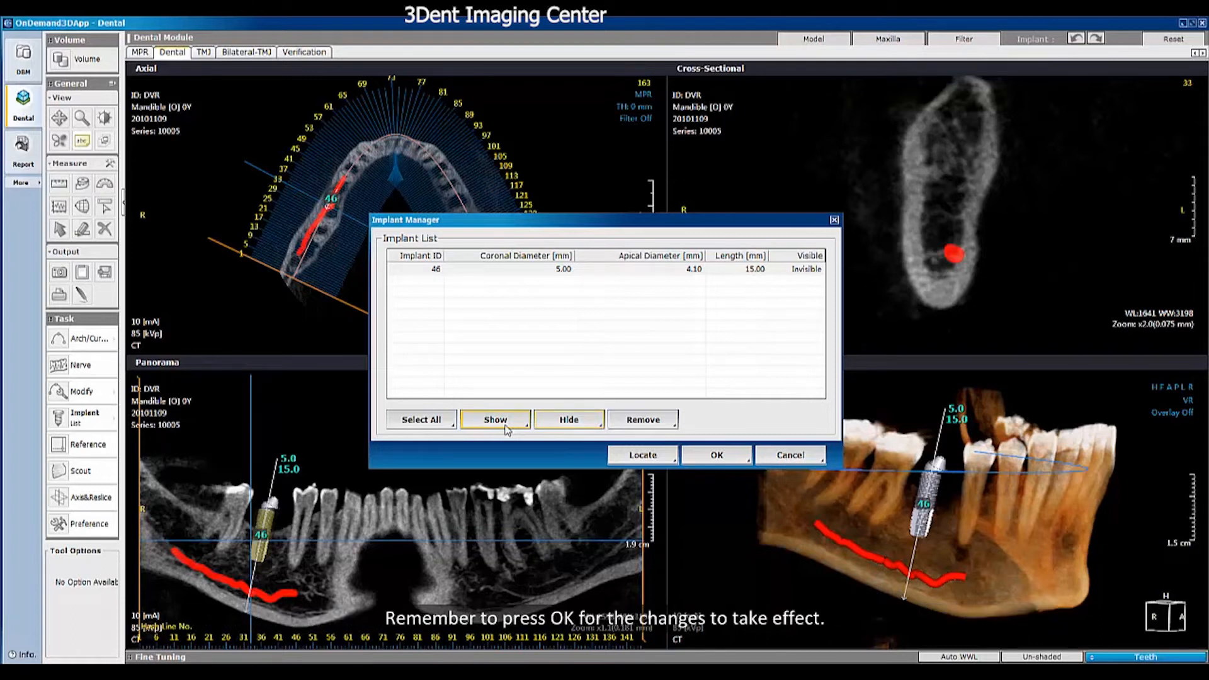
pyautogui.click(699, 455)
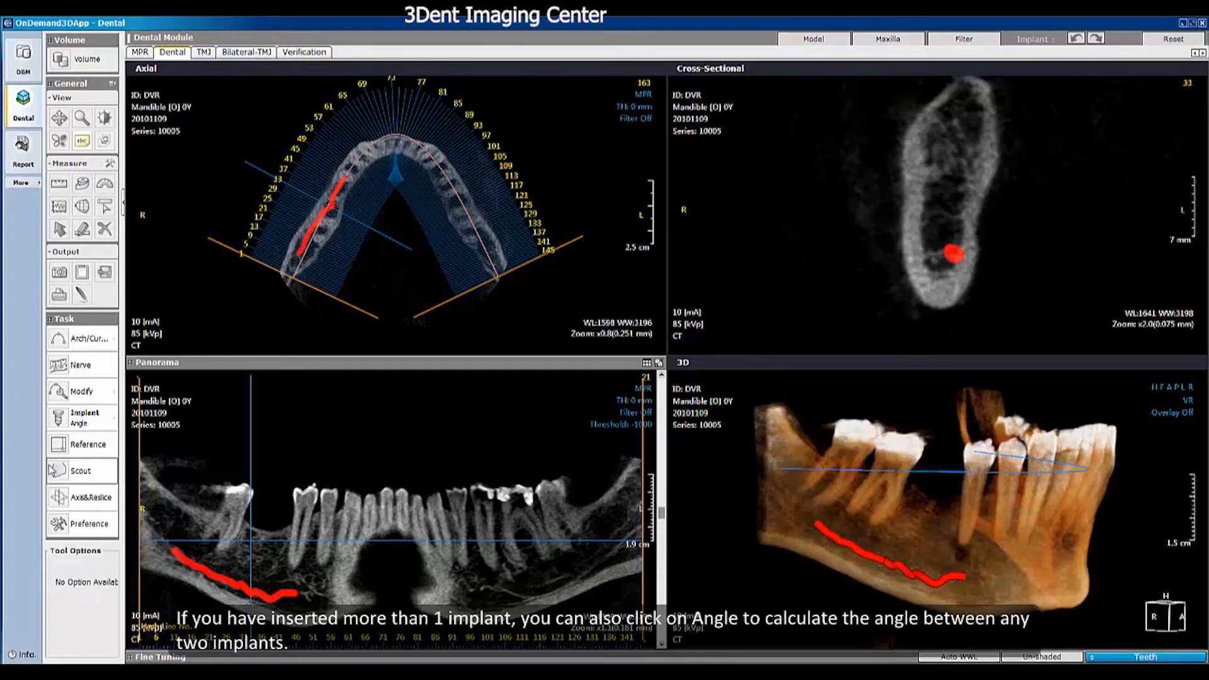
# Step: Inspect the Angle tool for calculating the angle between two implants, and close it
pyautogui.click(104, 423)
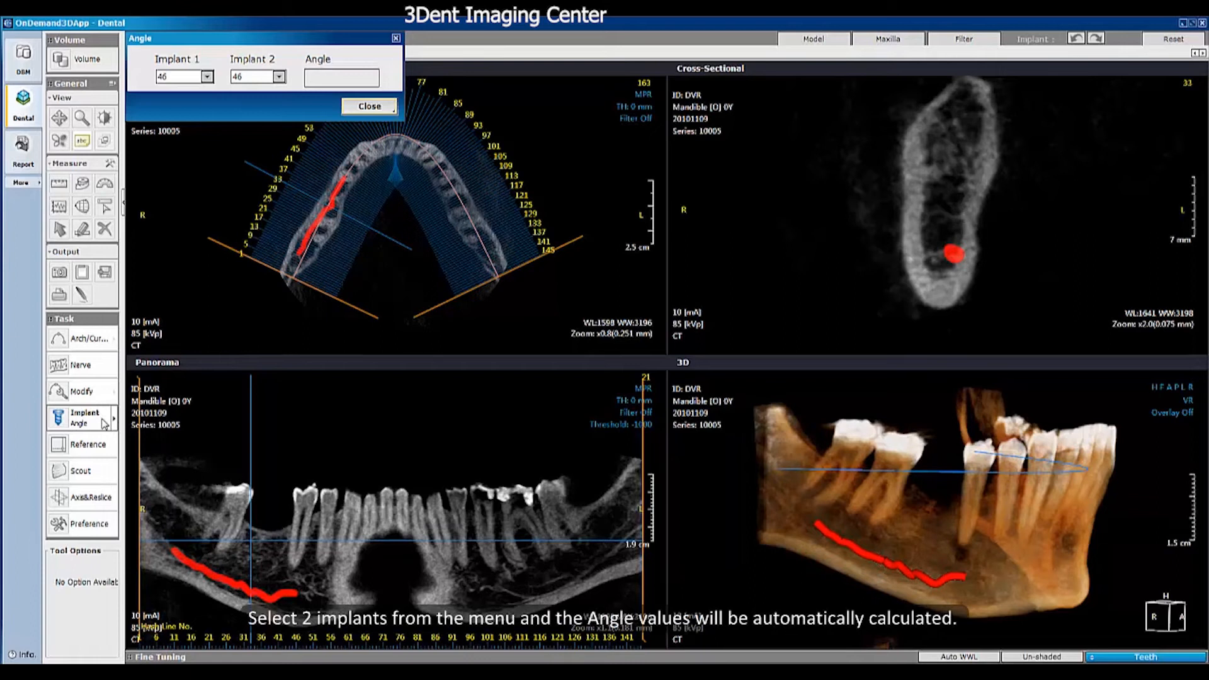
pyautogui.click(377, 113)
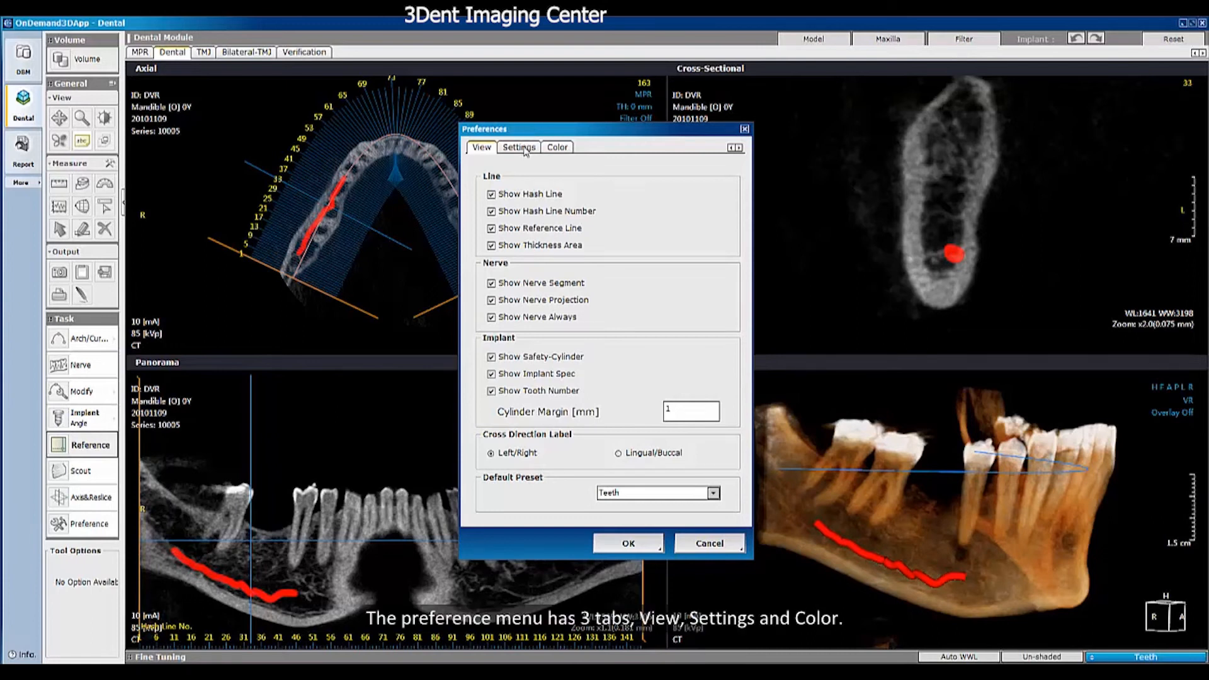
# Step: Review the View, Settings and Color options in the Dental module preferences
pyautogui.click(523, 150)
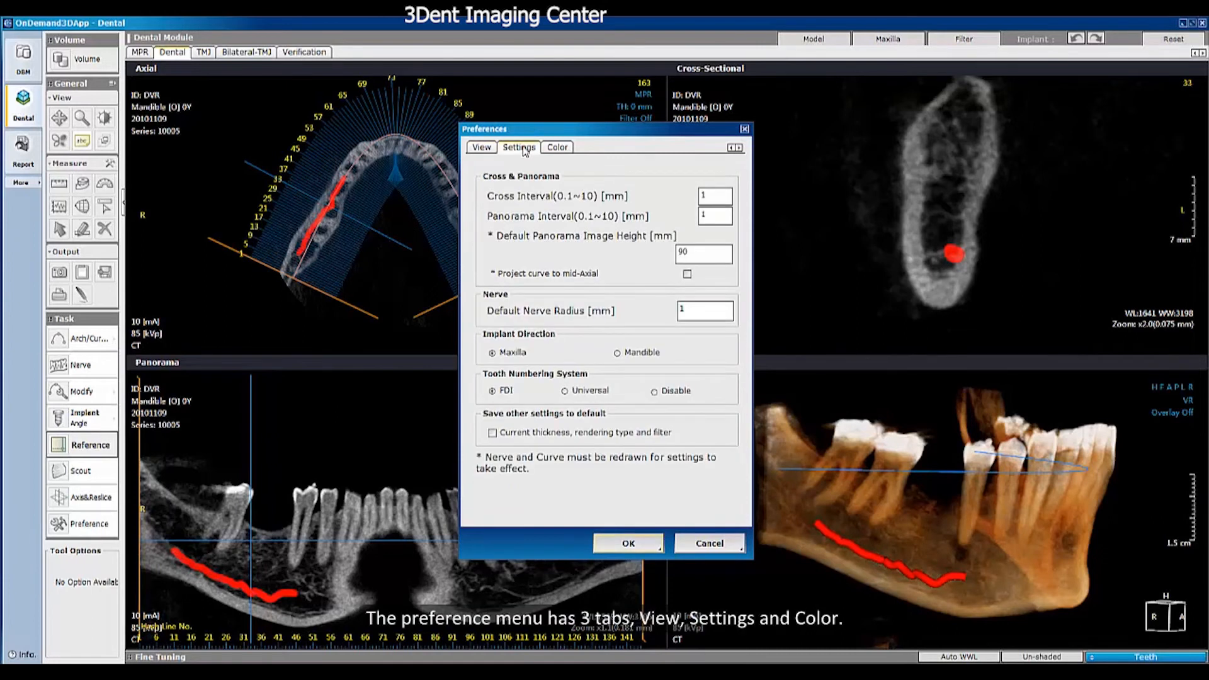
pyautogui.click(561, 150)
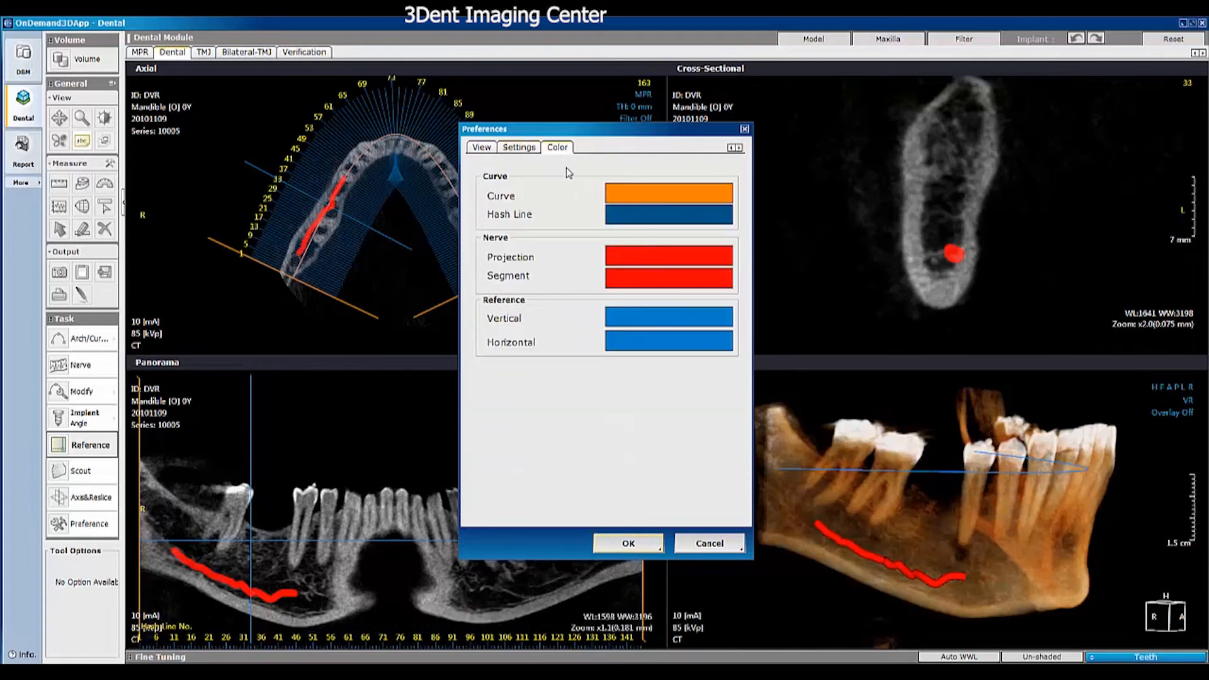
pyautogui.click(481, 148)
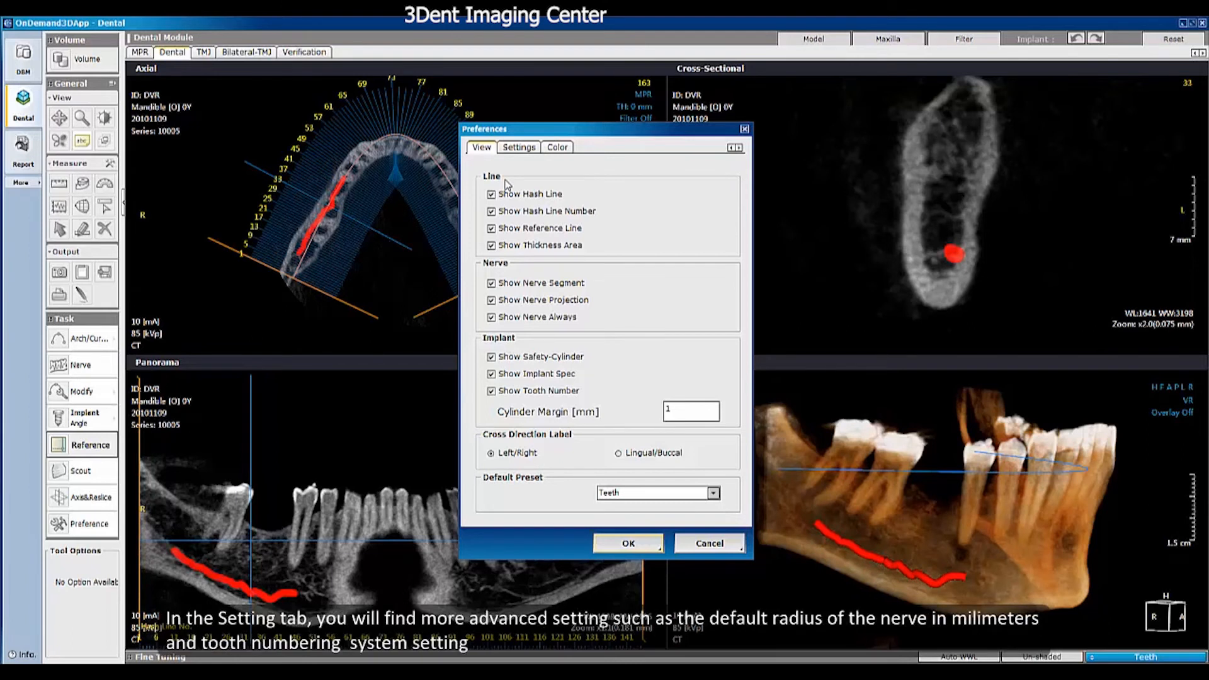
pyautogui.click(526, 149)
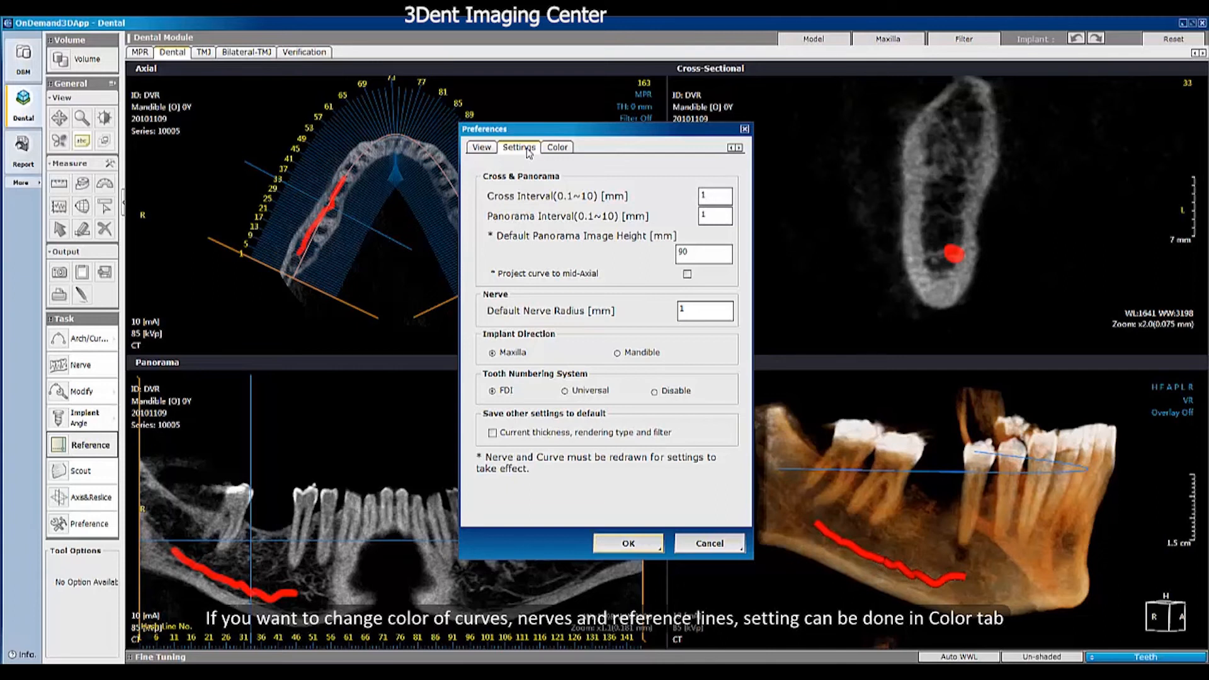
pyautogui.click(558, 148)
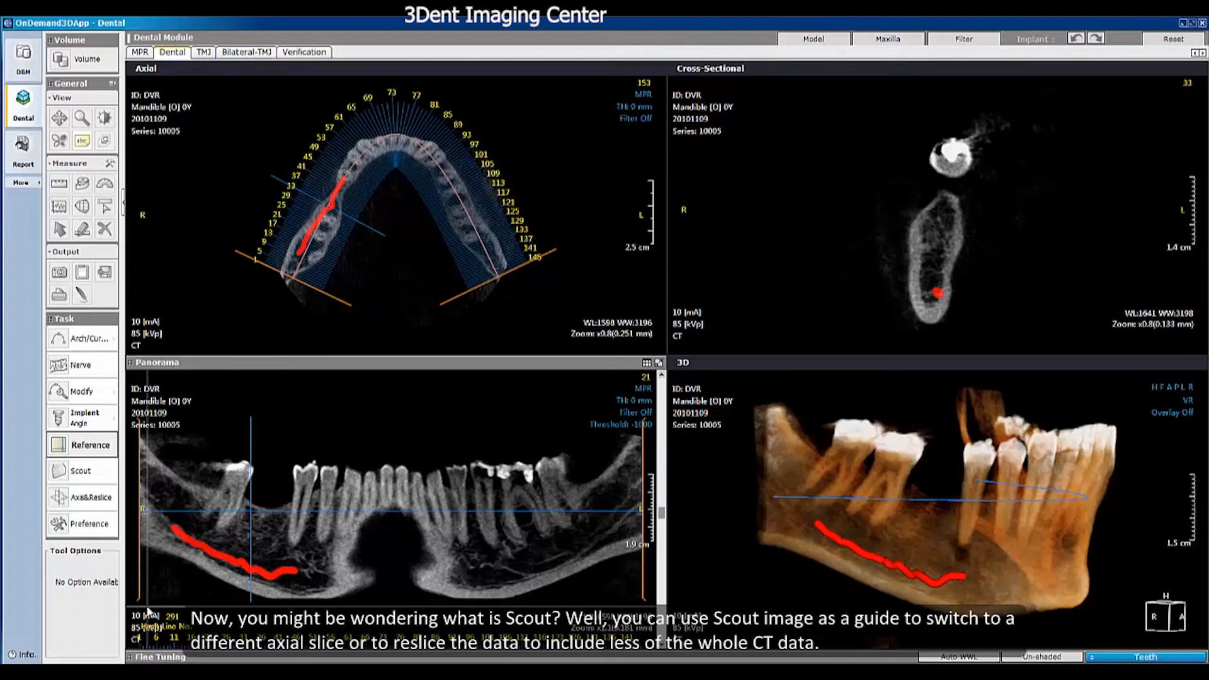
# Step: Set the area of interest on the Scout image by adjusting the orange rectangle's upper edge and raising its lower edge
pyautogui.click(88, 472)
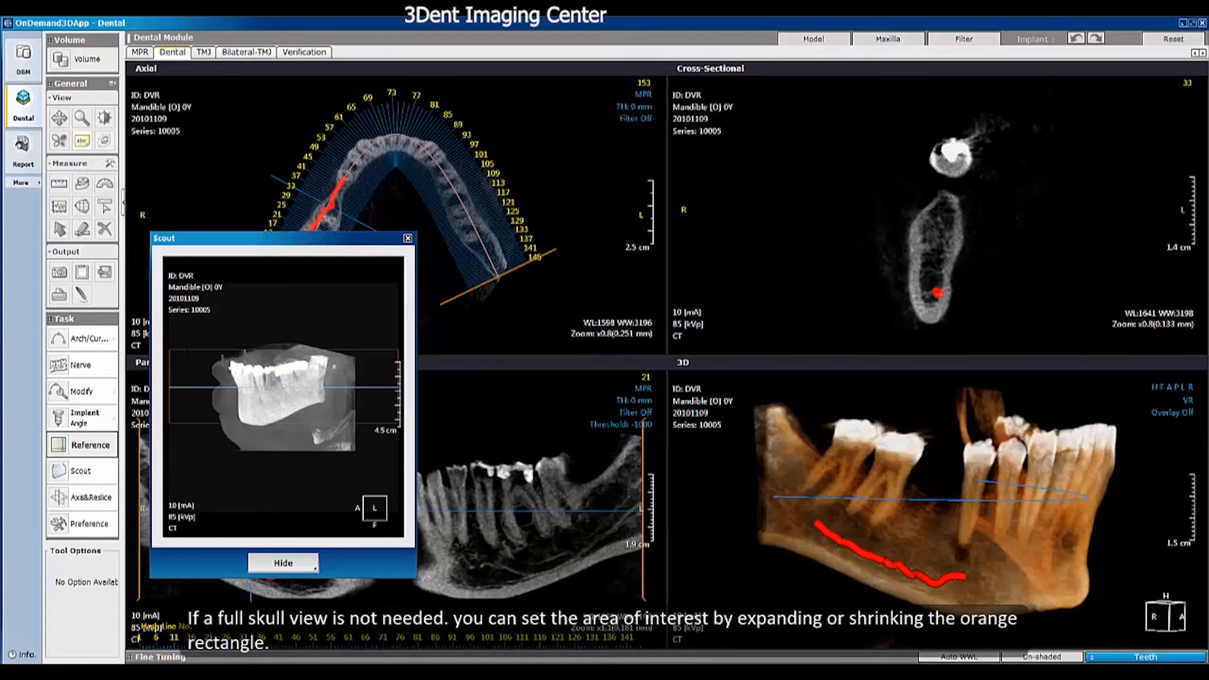
pyautogui.moveTo(188, 357); pyautogui.dragTo(187, 354)
pyautogui.moveTo(208, 421); pyautogui.dragTo(209, 406)
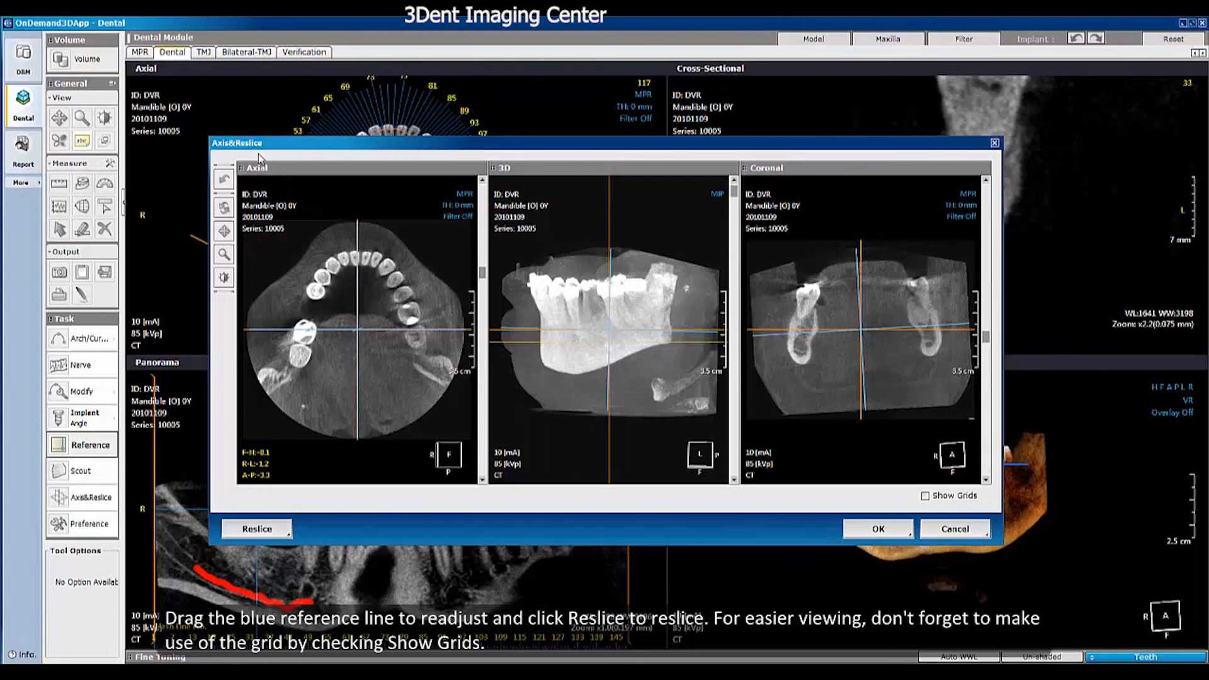
# Step: Reslice the volume along blue reference lines readjusted in the 3D view with grids shown, and store the images in the Master Database
pyautogui.click(925, 497)
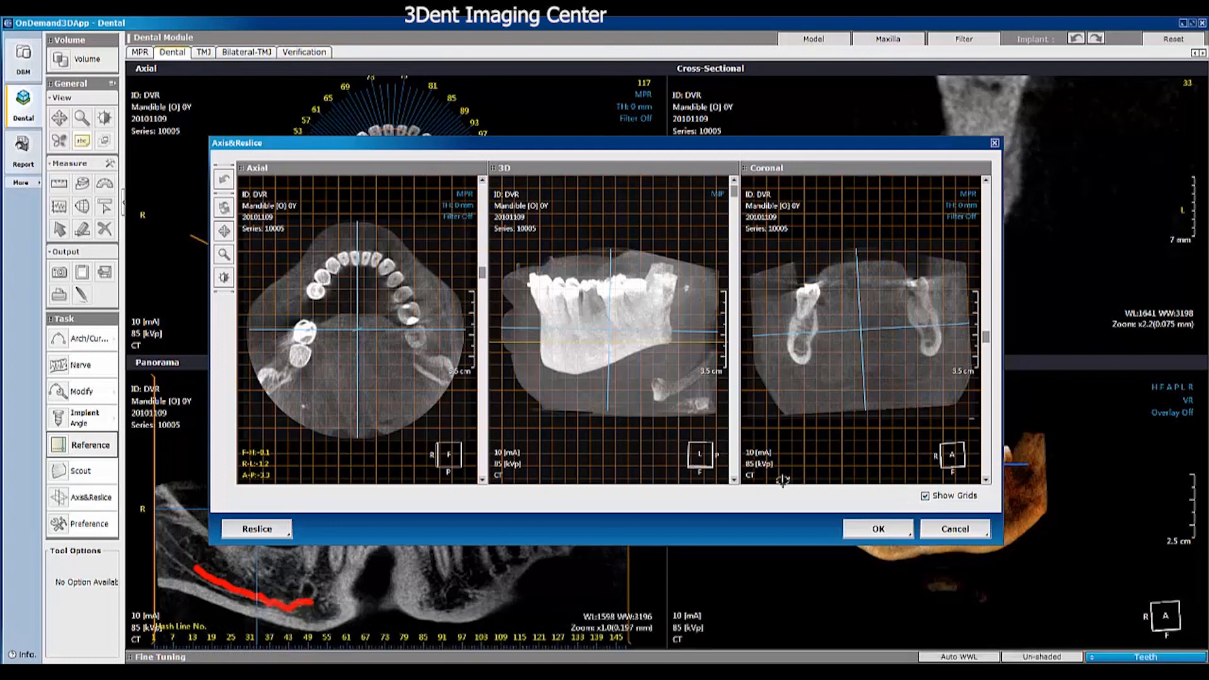
pyautogui.moveTo(653, 439); pyautogui.dragTo(605, 464)
pyautogui.click(256, 529)
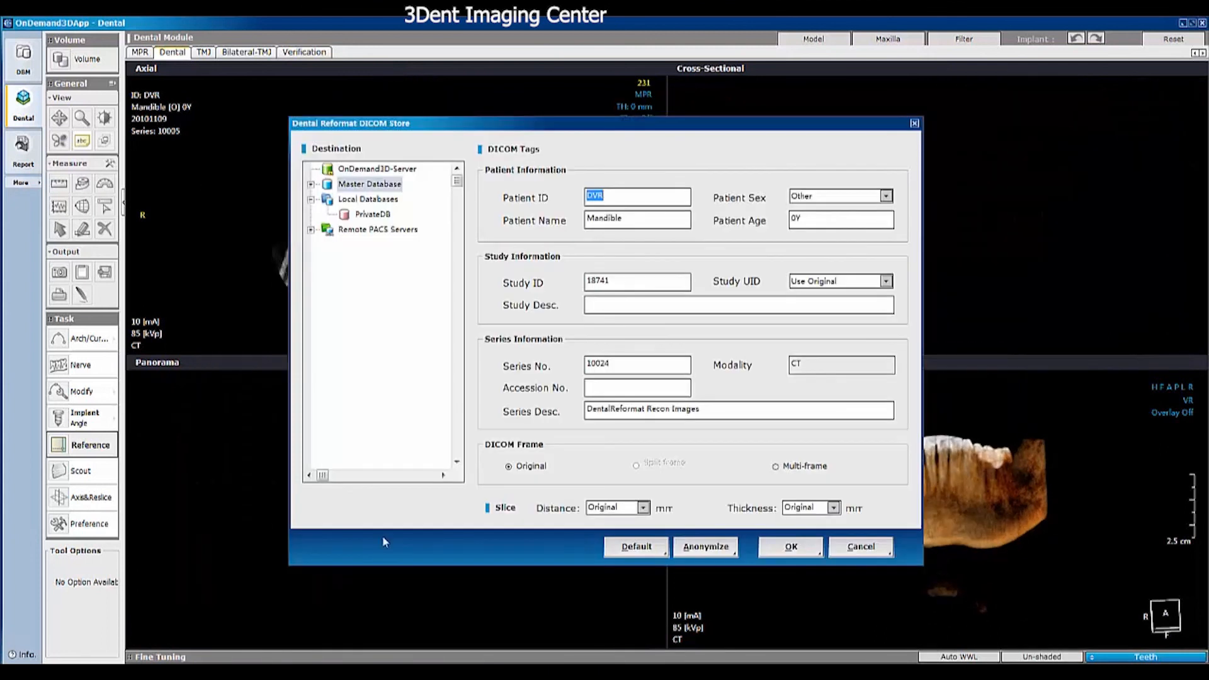
pyautogui.click(792, 546)
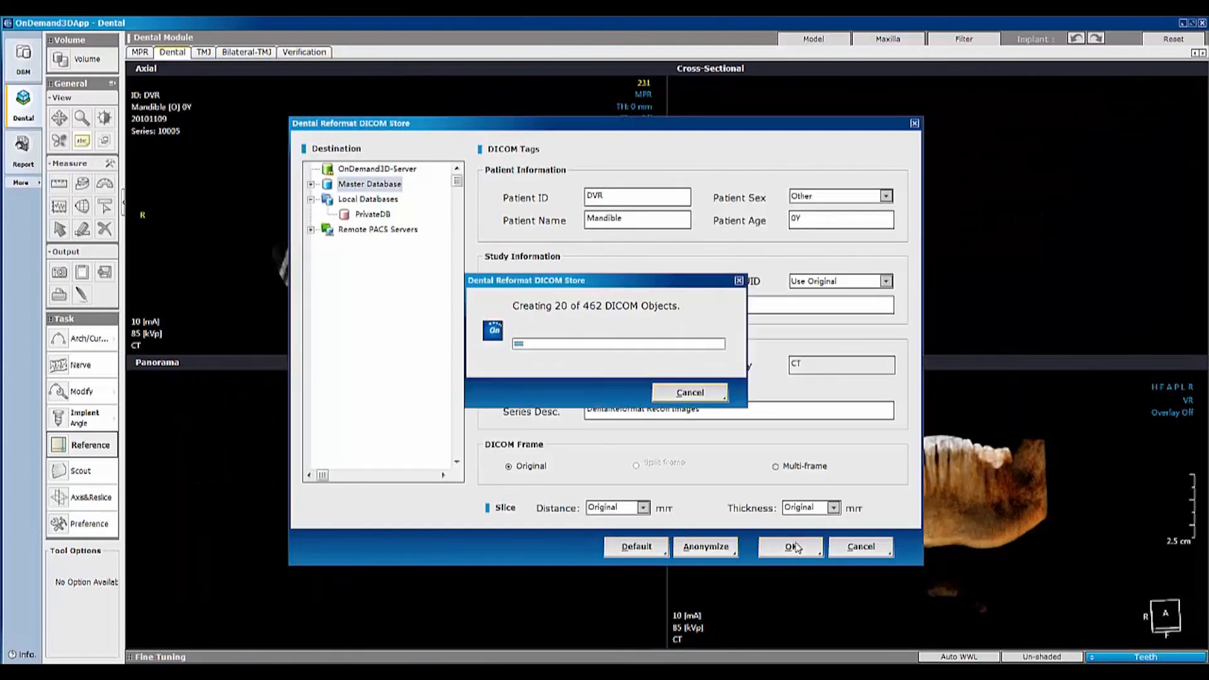